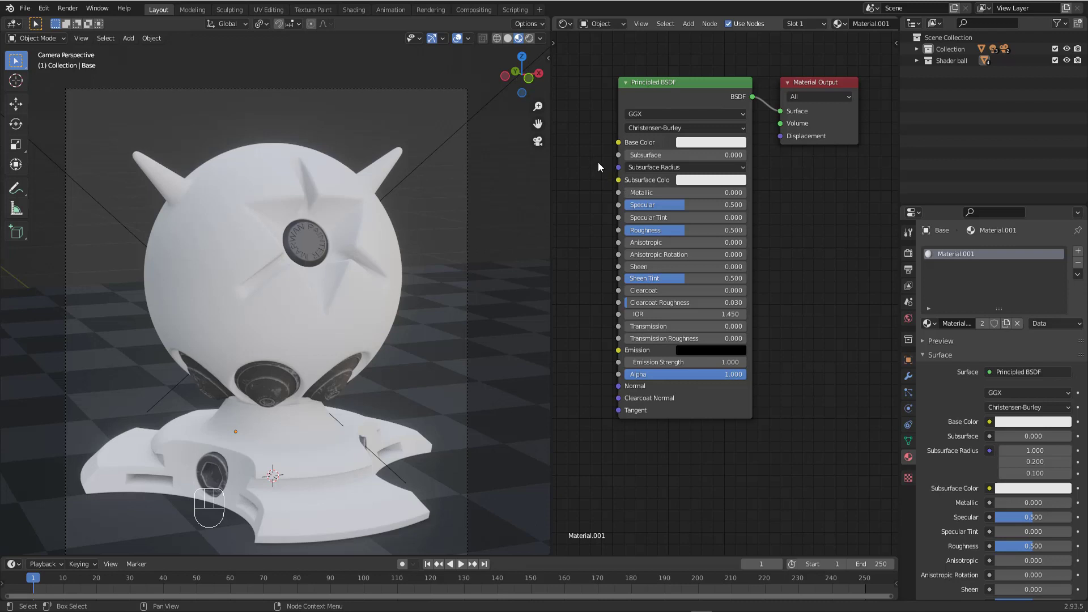
Step: Add the MN_WoodFine_2_Diffuse.jpg texture from the Textures folder to the shader graph and place it clear of the Principled BSDF node
middle_drag(588, 156, 719, 144)
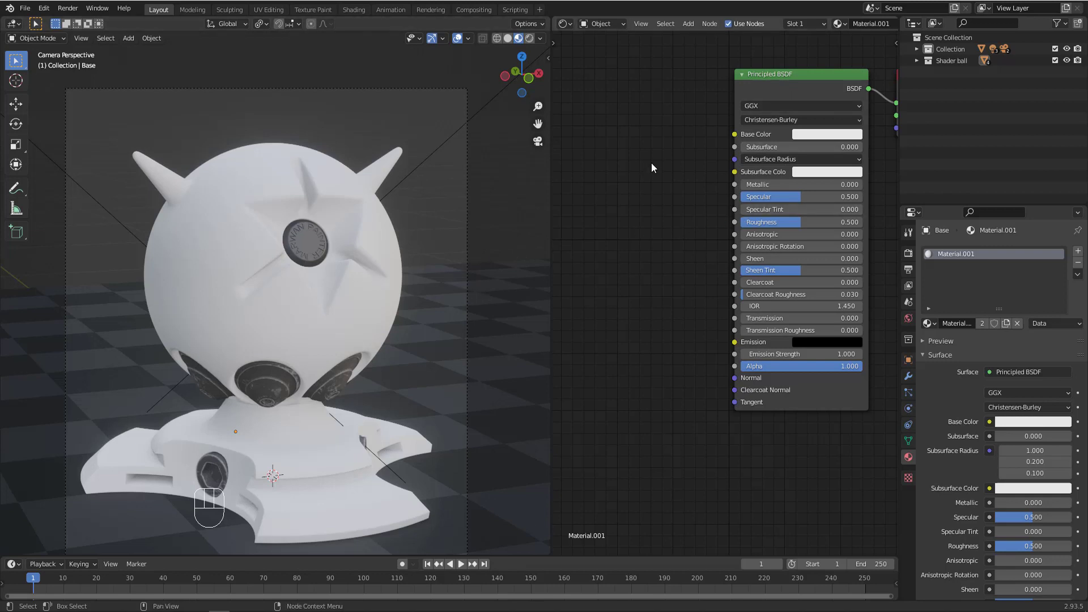
middle_drag(651, 162, 601, 165)
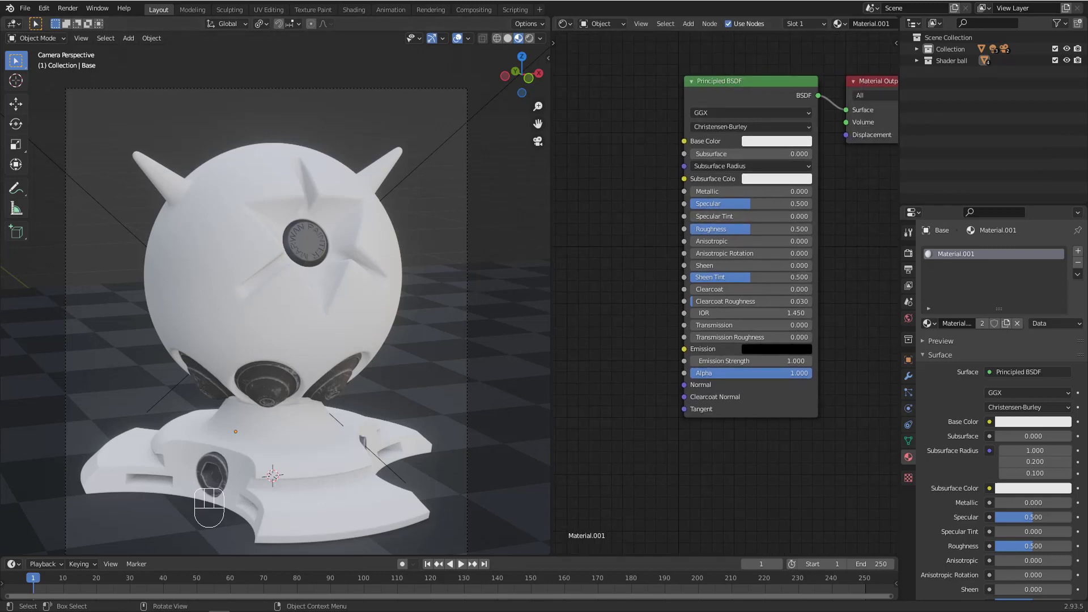
key(alt+Tab)
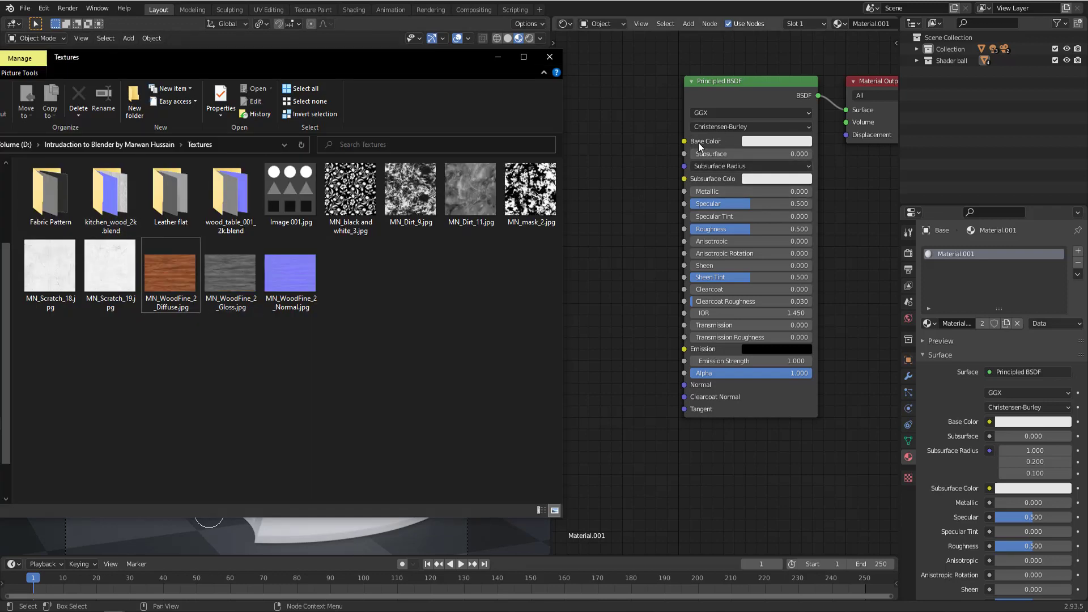
click(661, 165)
click(770, 145)
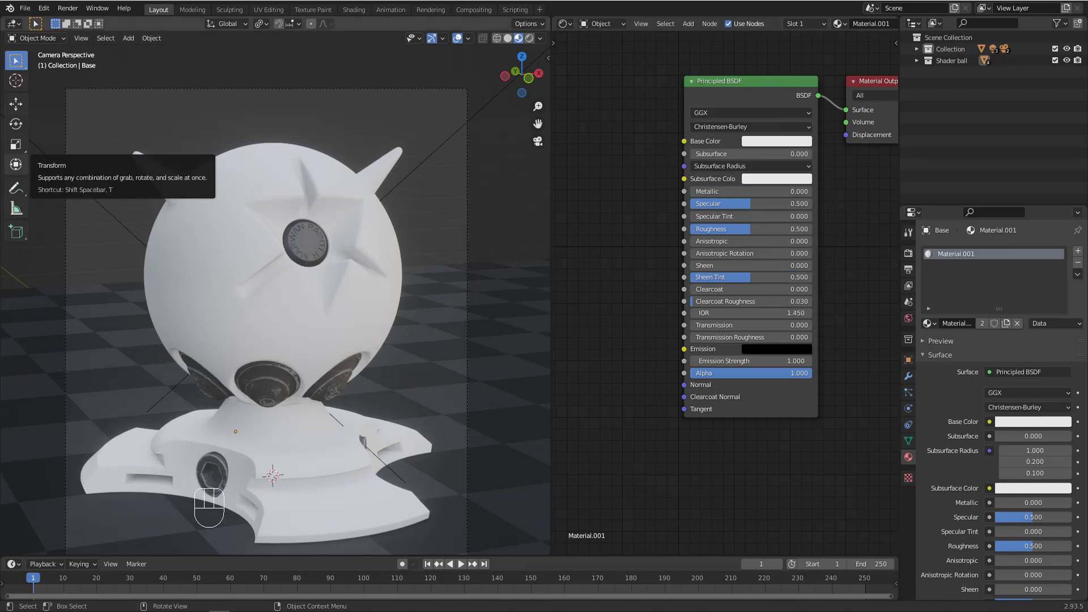
key(alt+Tab)
drag(179, 277, 599, 148)
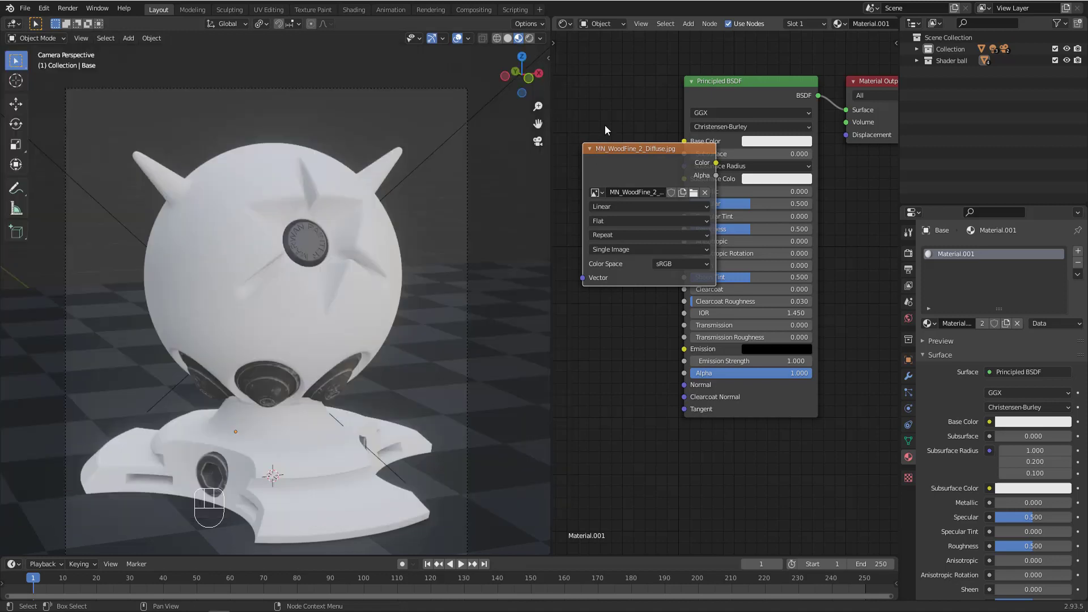
middle_drag(603, 143, 657, 136)
drag(679, 158, 600, 150)
middle_drag(630, 149, 696, 142)
drag(697, 143, 663, 149)
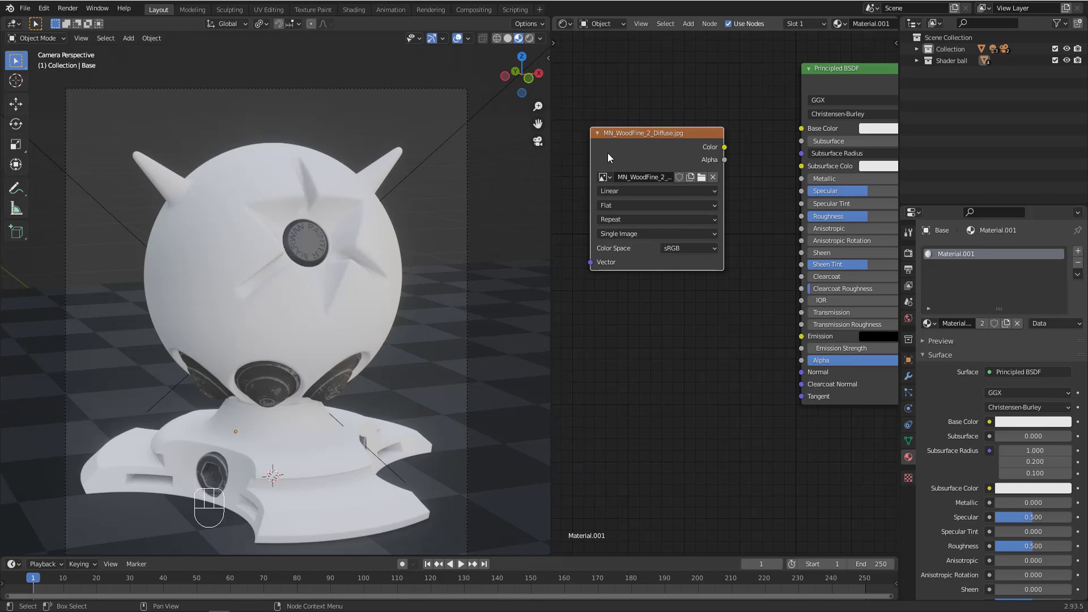
Step: Connect the wood diffuse texture's Color output to the Base Color of the Principled BSDF and reposition the texture node
scroll(666, 144, up, 2)
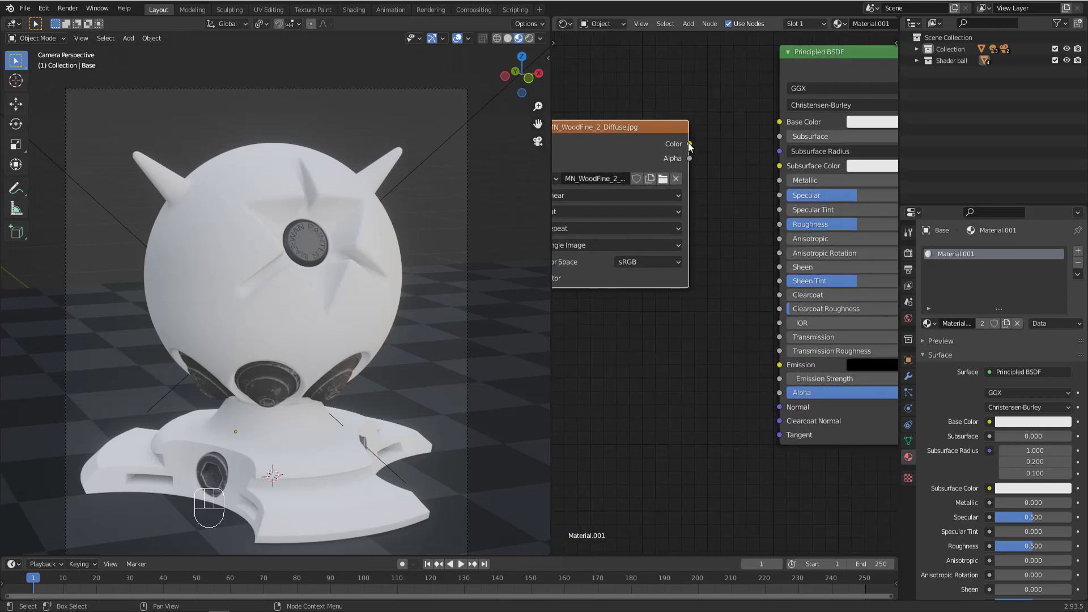
drag(689, 144, 780, 122)
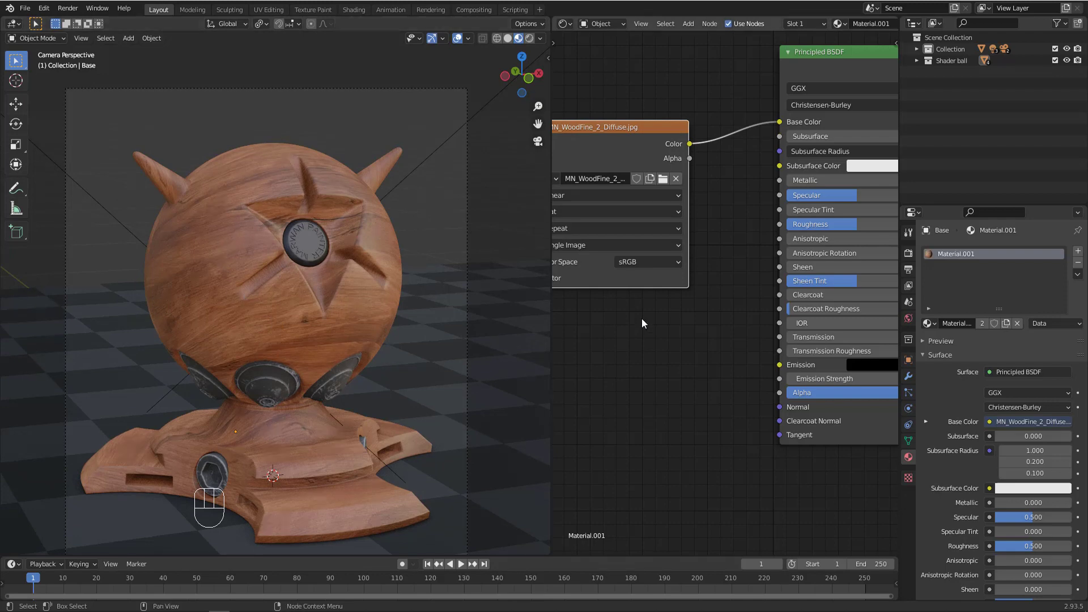
scroll(642, 318, down, 3)
drag(628, 214, 605, 147)
middle_drag(605, 147, 640, 164)
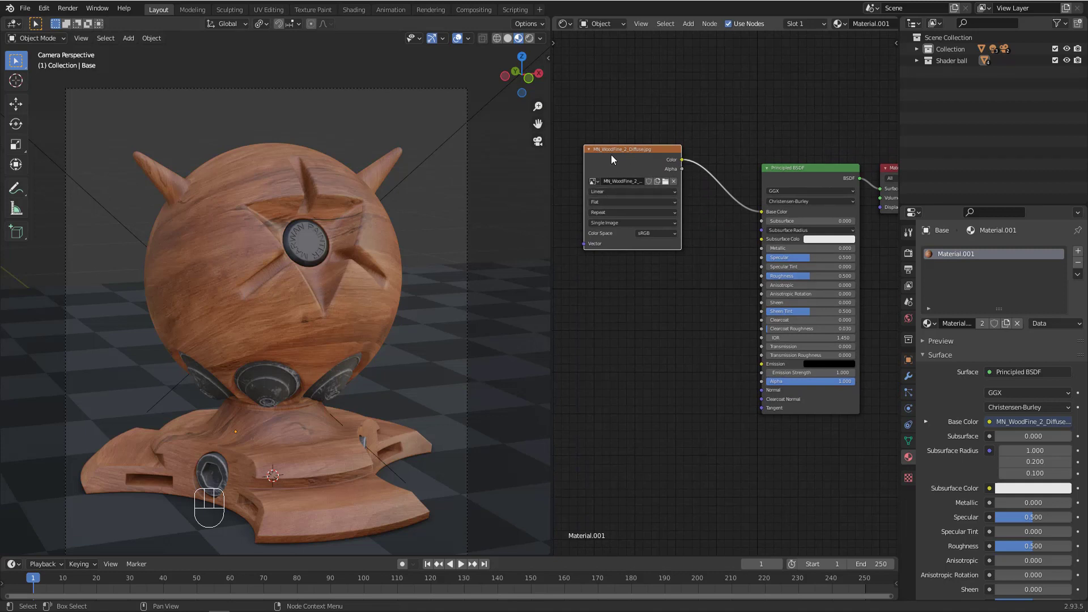
scroll(715, 227, up, 1)
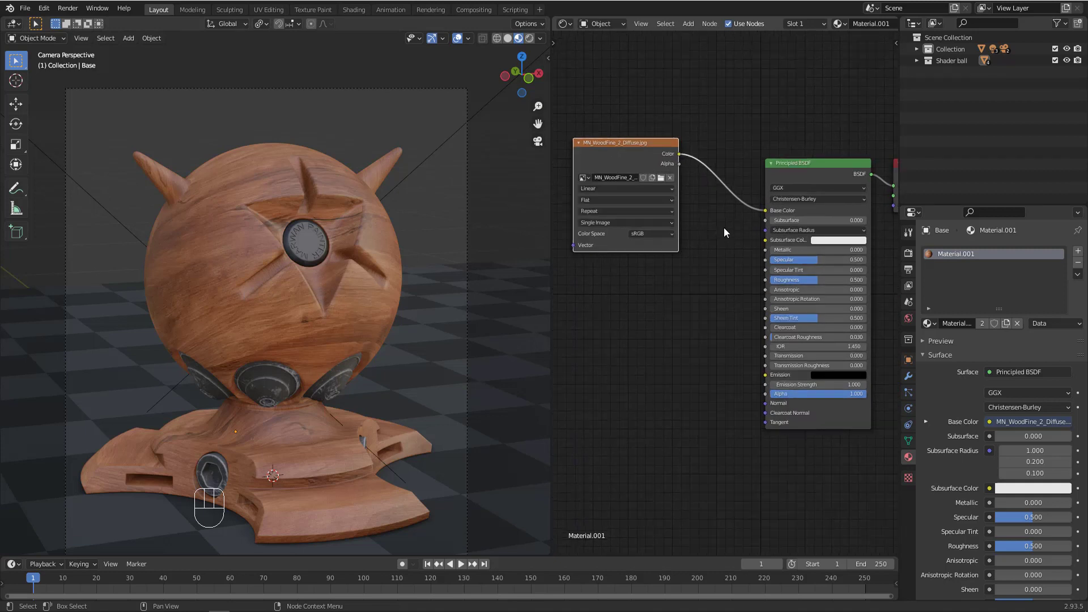
Step: Lower the Roughness of the wood material's Principled BSDF to 0.009
middle_drag(723, 227, 687, 199)
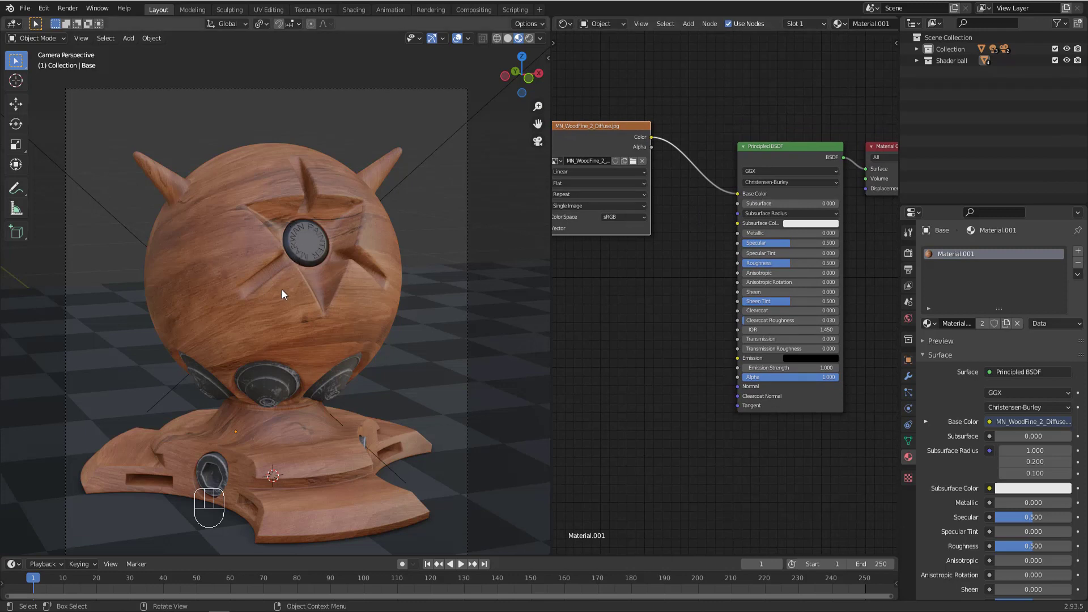
scroll(677, 266, up, 1)
middle_drag(676, 265, 647, 215)
scroll(659, 247, up, 2)
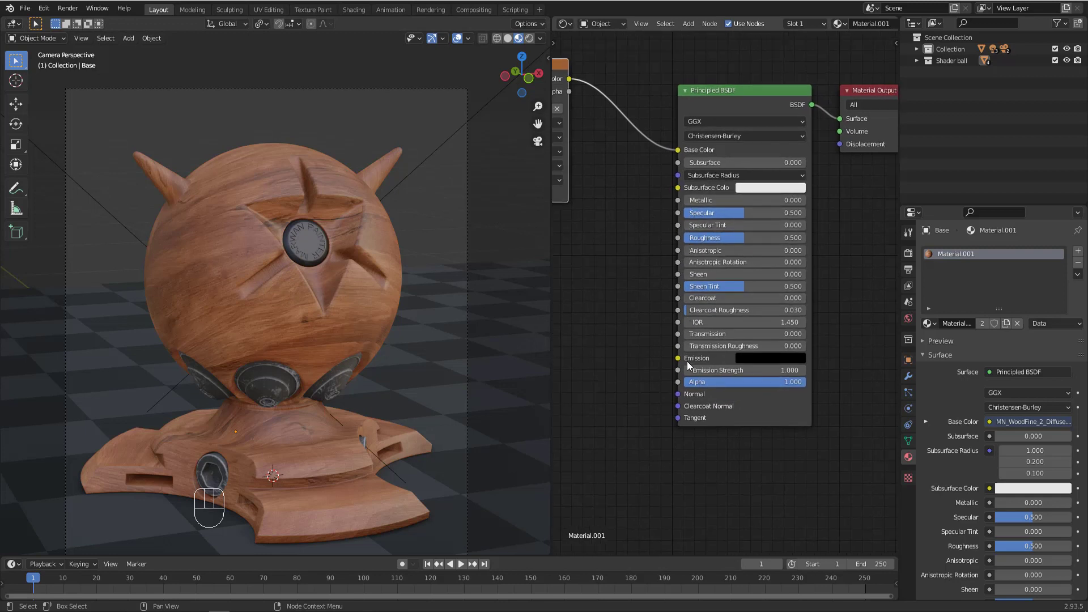
middle_drag(589, 219, 686, 229)
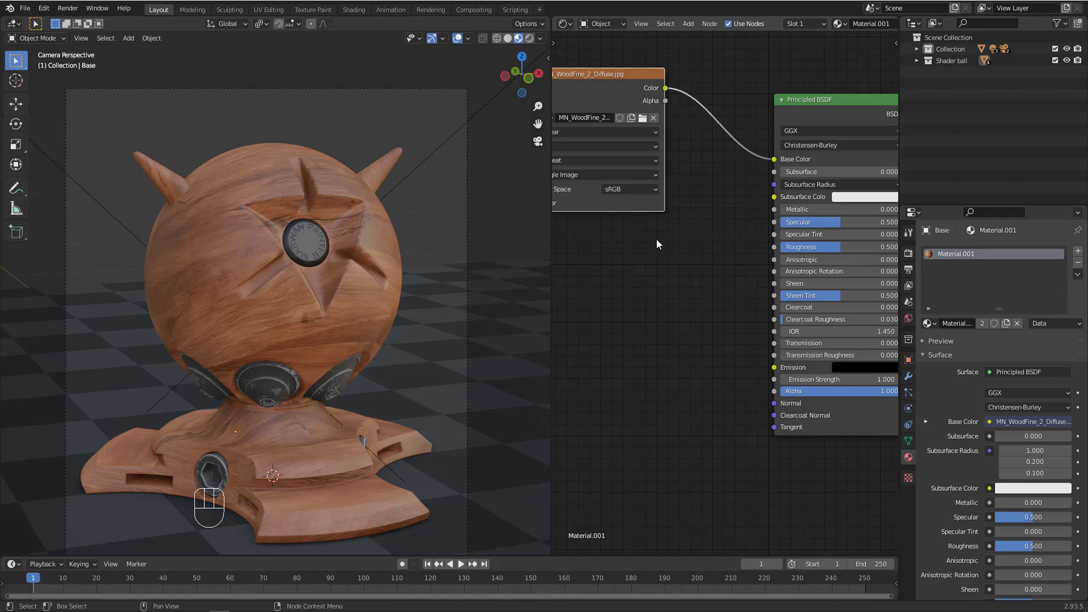
scroll(634, 232, down, 1)
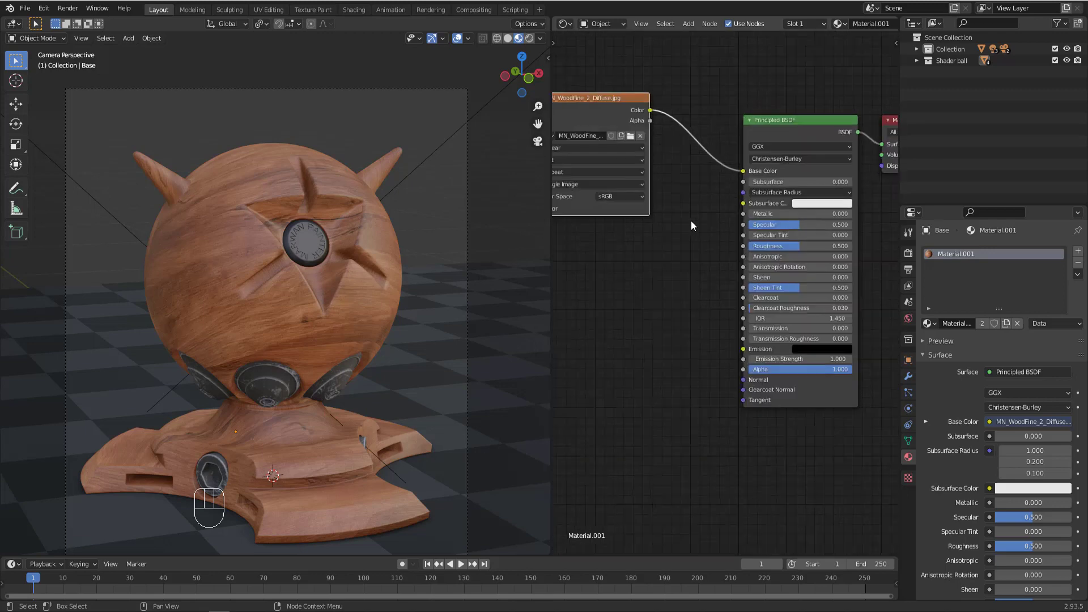
middle_drag(692, 220, 623, 223)
scroll(674, 247, up, 2)
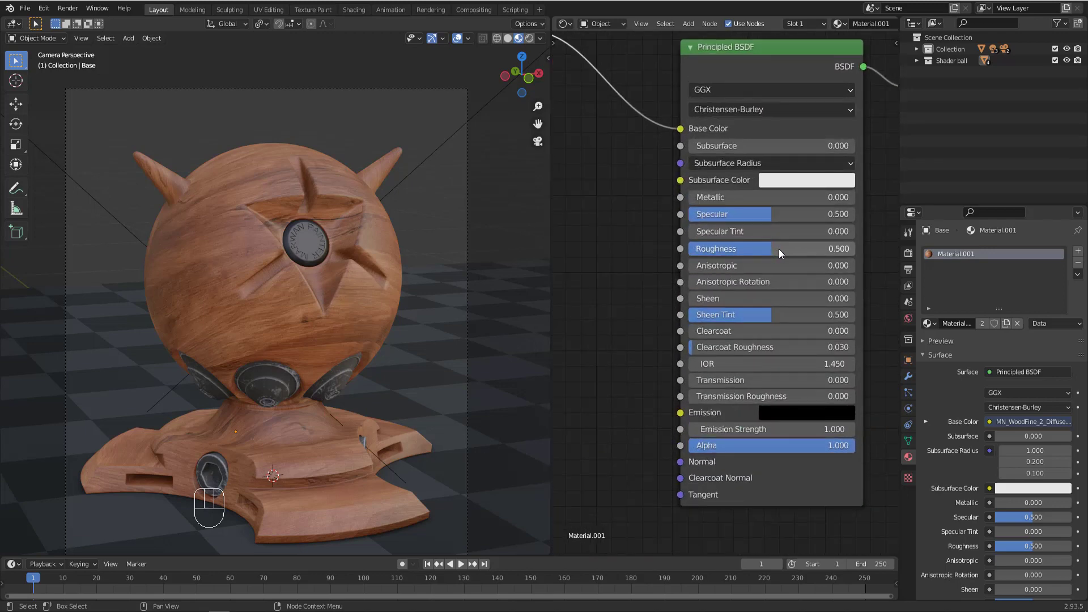
drag(778, 249, 705, 249)
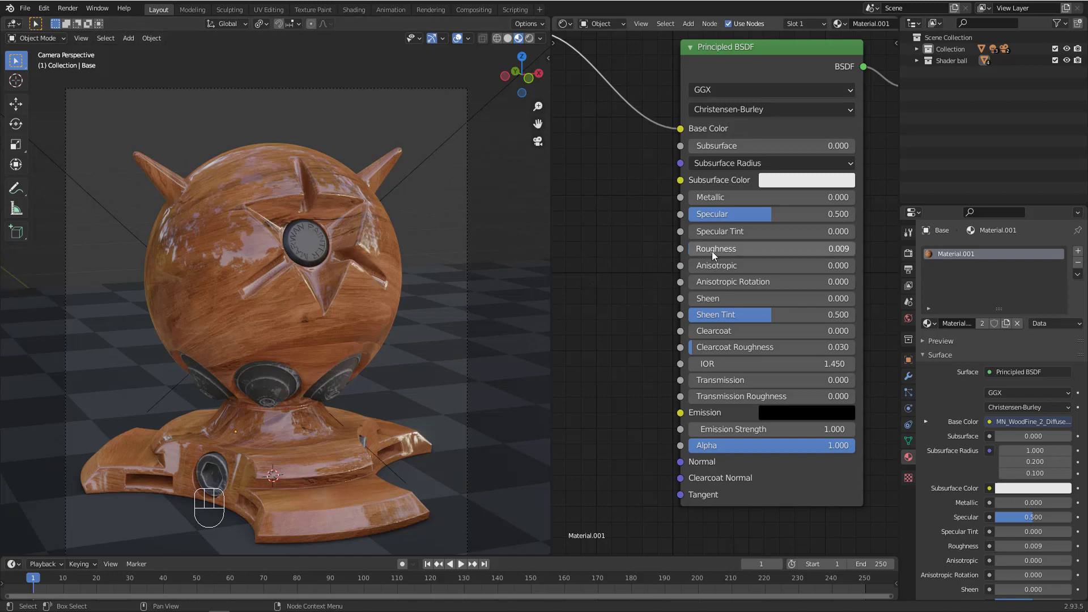
scroll(610, 260, down, 1)
scroll(611, 260, down, 1)
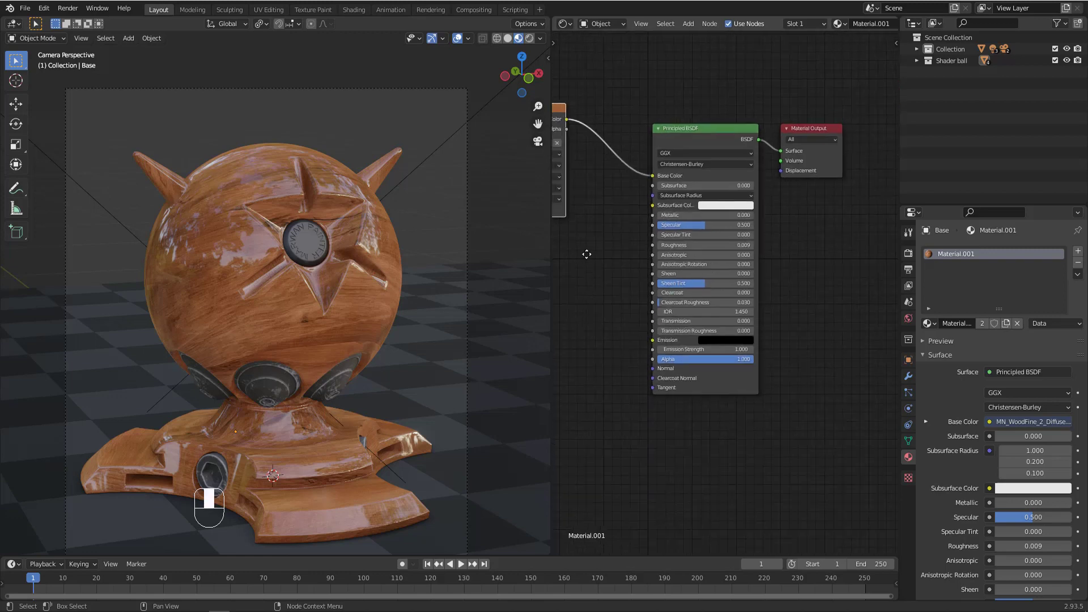
middle_drag(586, 250, 654, 267)
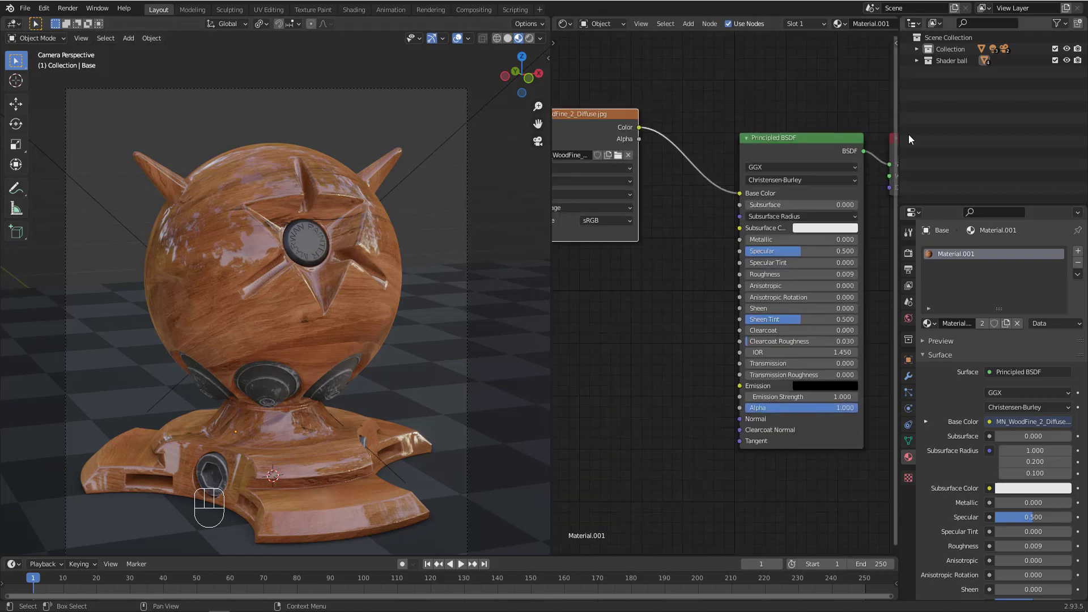
Step: Hide the Shader ball collection in the viewport and add a plane mesh to the scene
click(1066, 60)
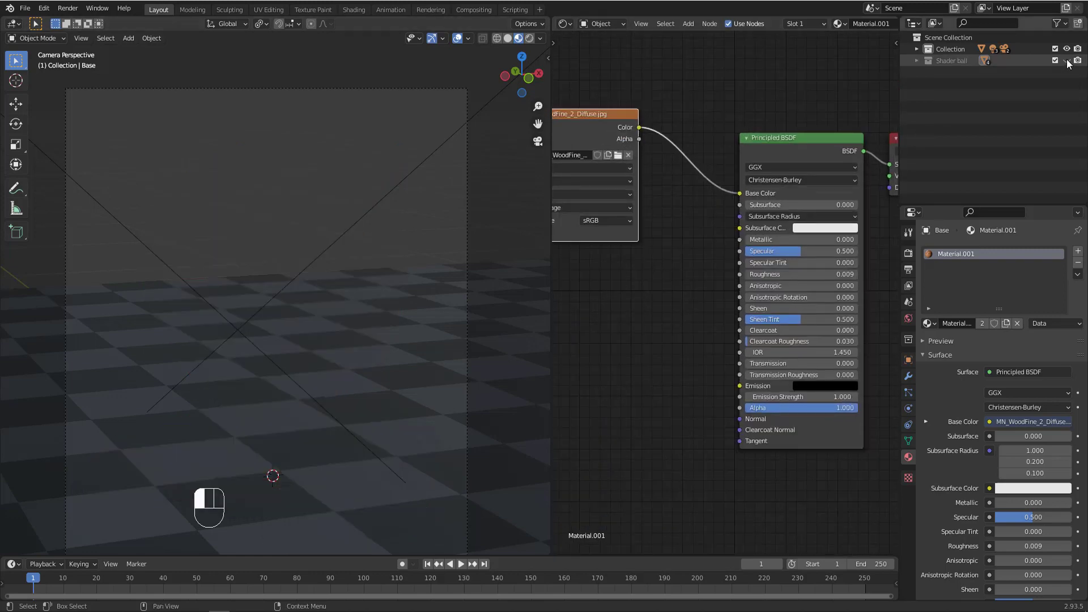
key(shift+a)
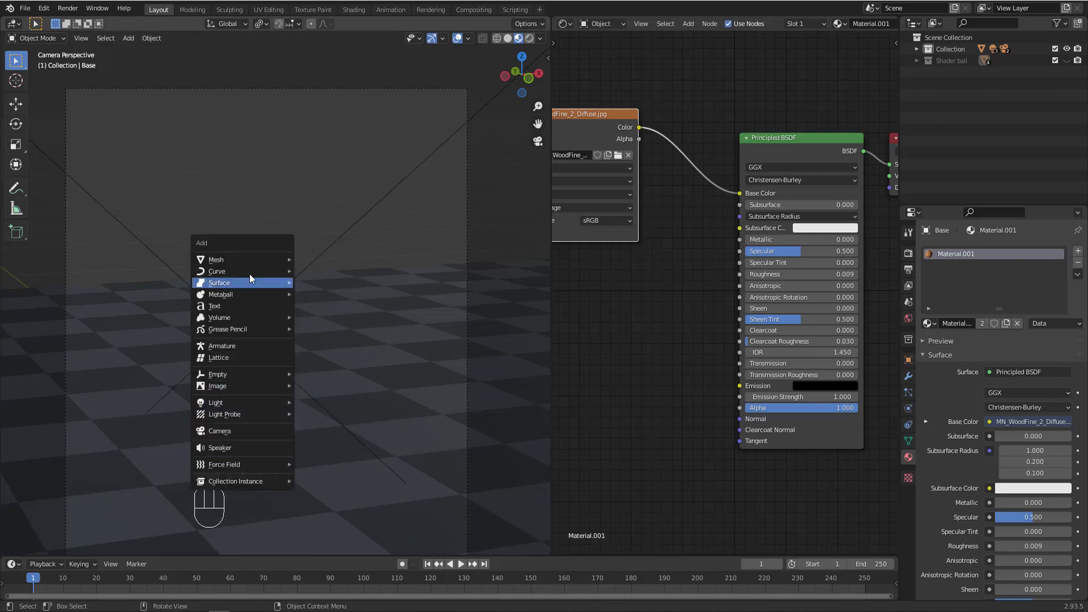
mouse_move(241, 260)
click(326, 262)
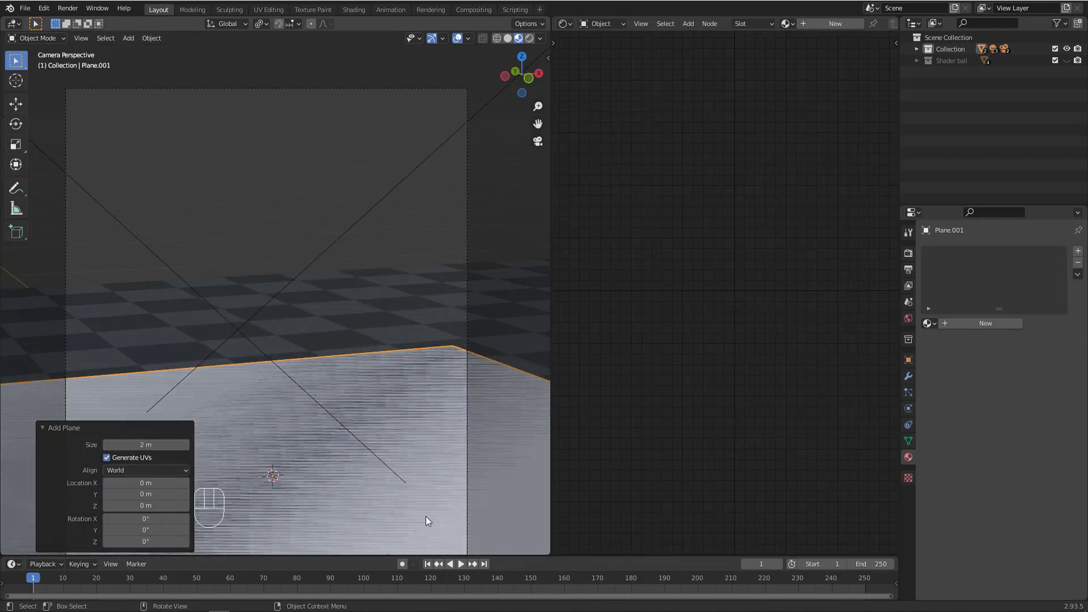
Step: Scale the plane down to about 0.373 and move it up by about 0.3 m above the floor
key(s)
click(332, 488)
key(g)
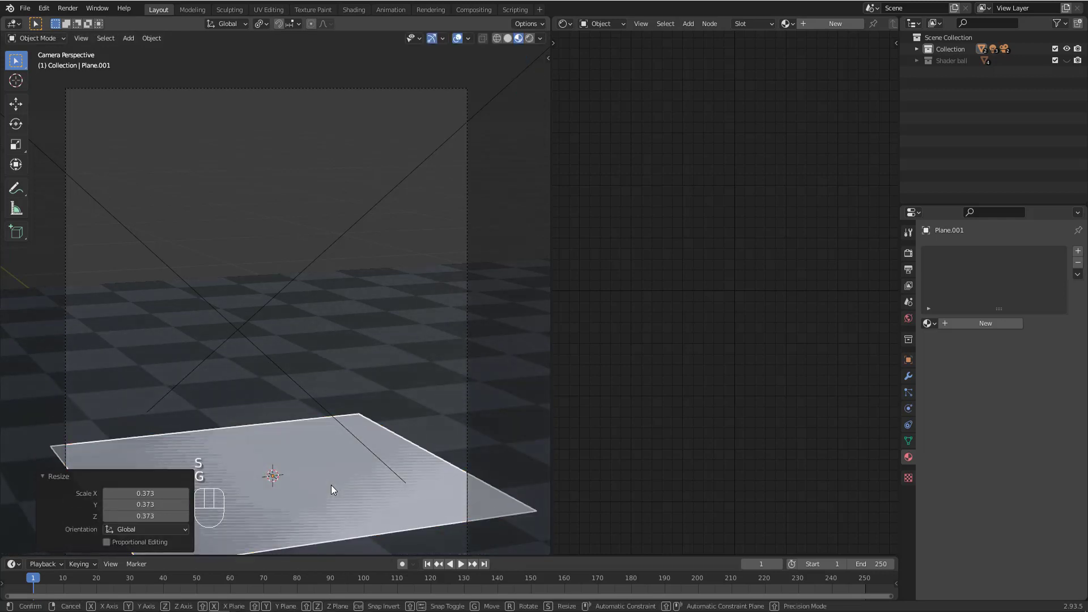
click(365, 375)
Step: Tilt the plane towards the camera with a trackball rotation of about 15.5° and 2.29°, and rotate it about 6.31° in the view
key(r)
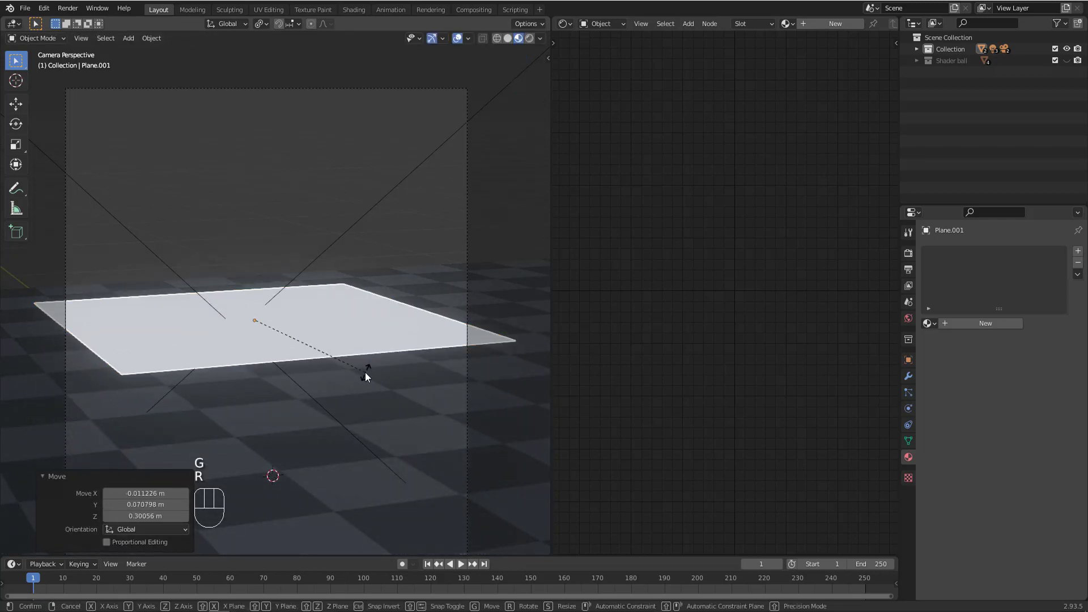
key(r)
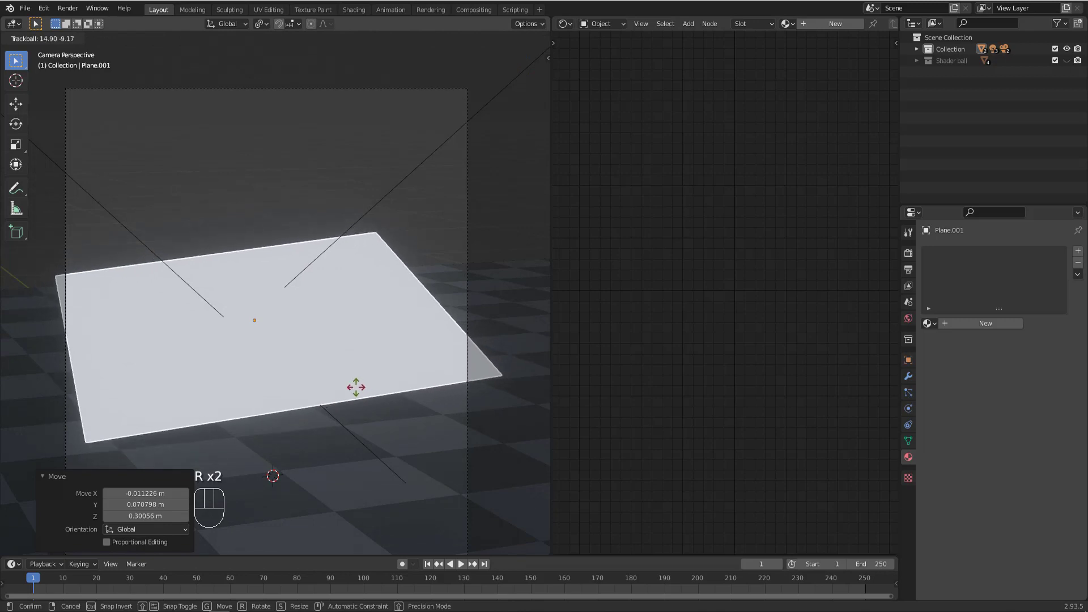
click(396, 401)
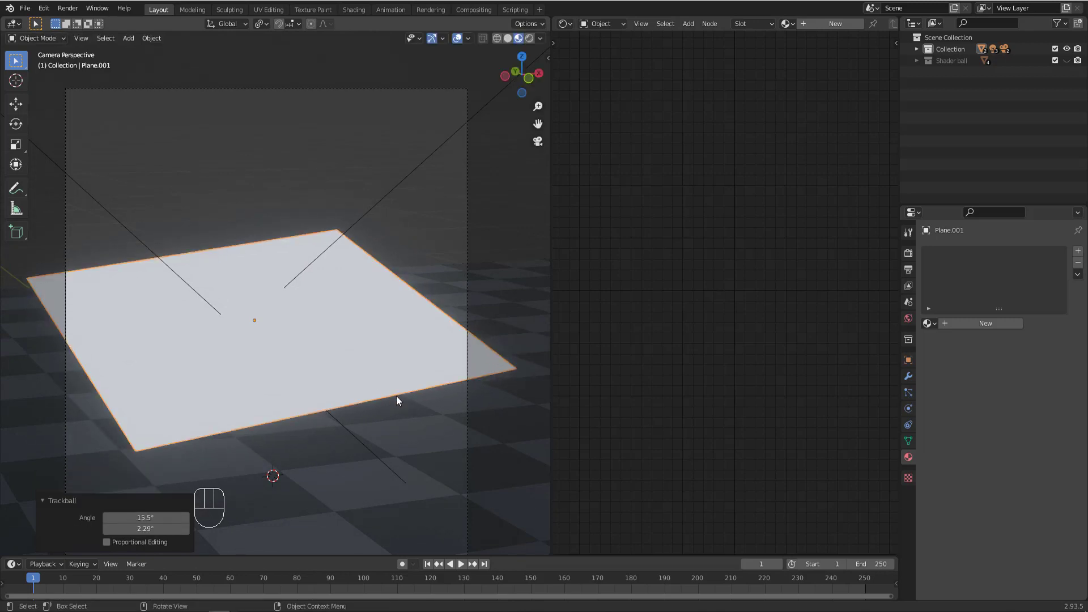
key(r)
click(387, 426)
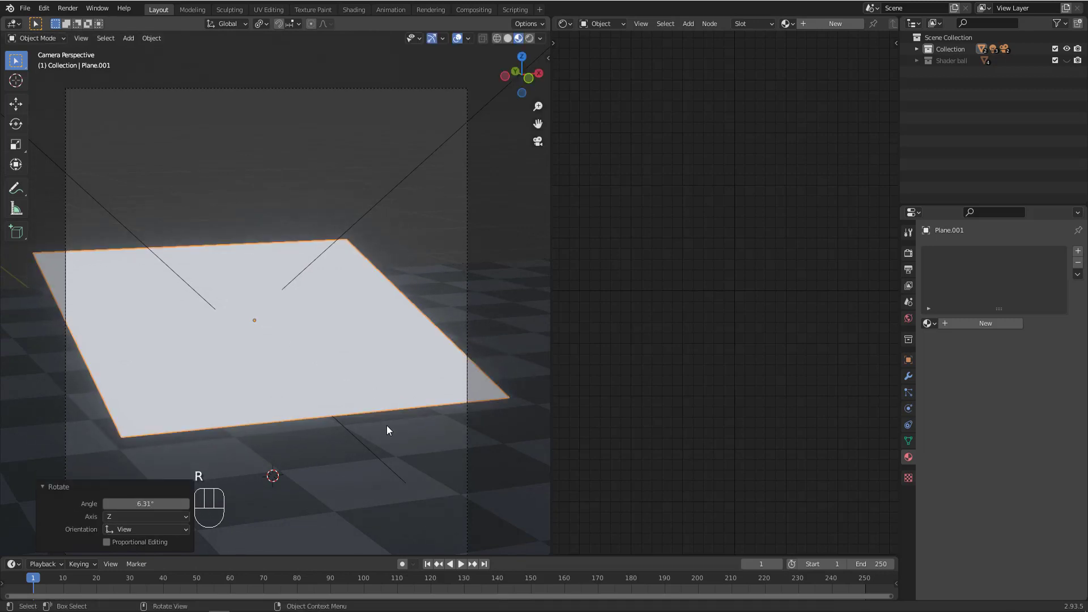
Step: Create a new material for the plane
click(828, 23)
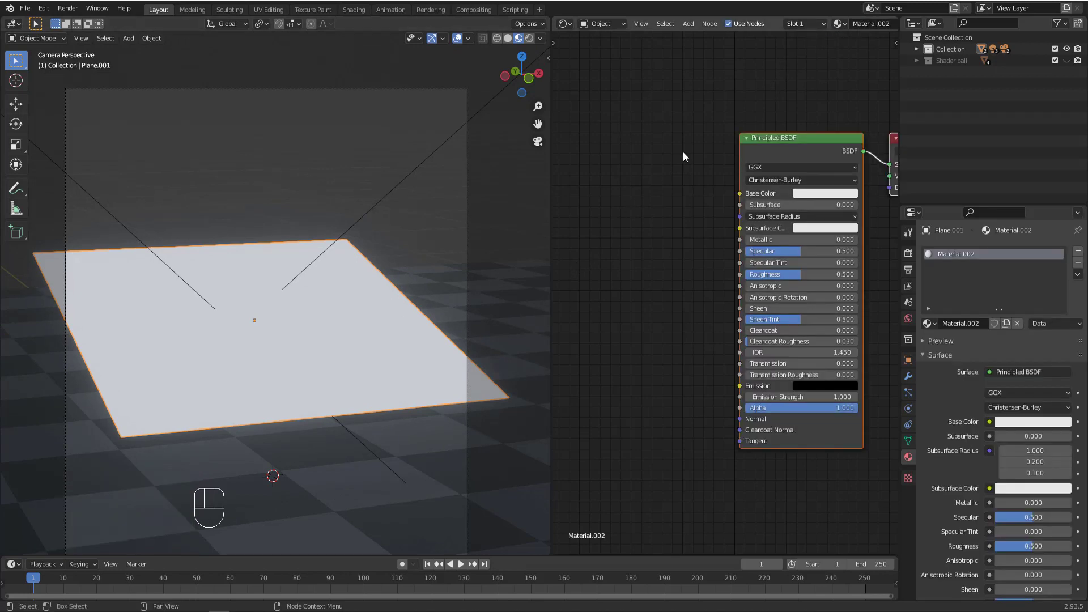
middle_drag(682, 151, 620, 125)
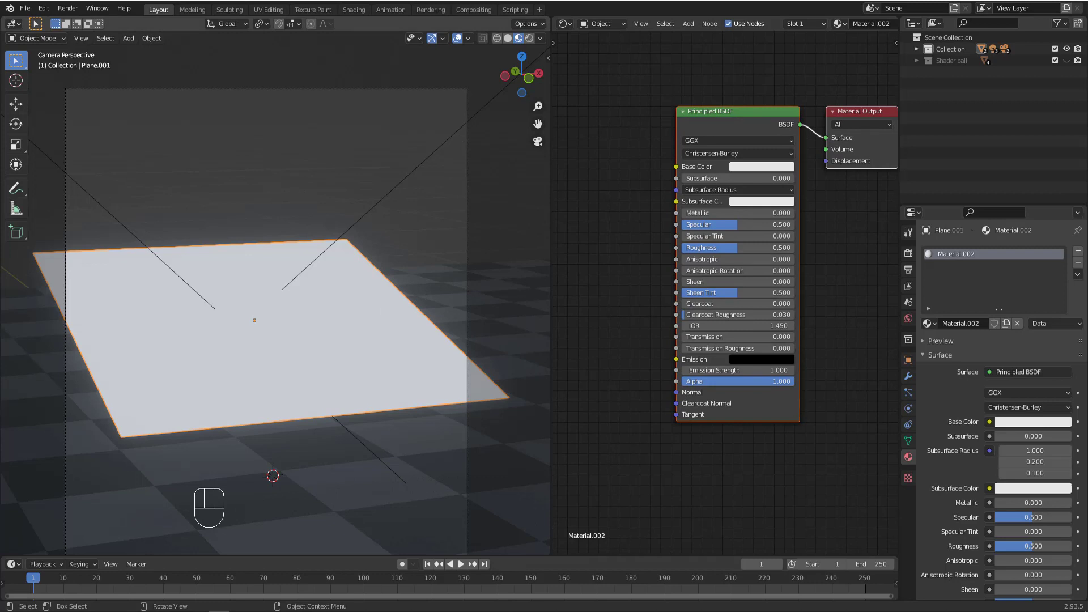
Step: Open Image 001.jpg from the Textures folder in the image viewer, examine the grey tones of its shapes, and close it
key(alt+Tab)
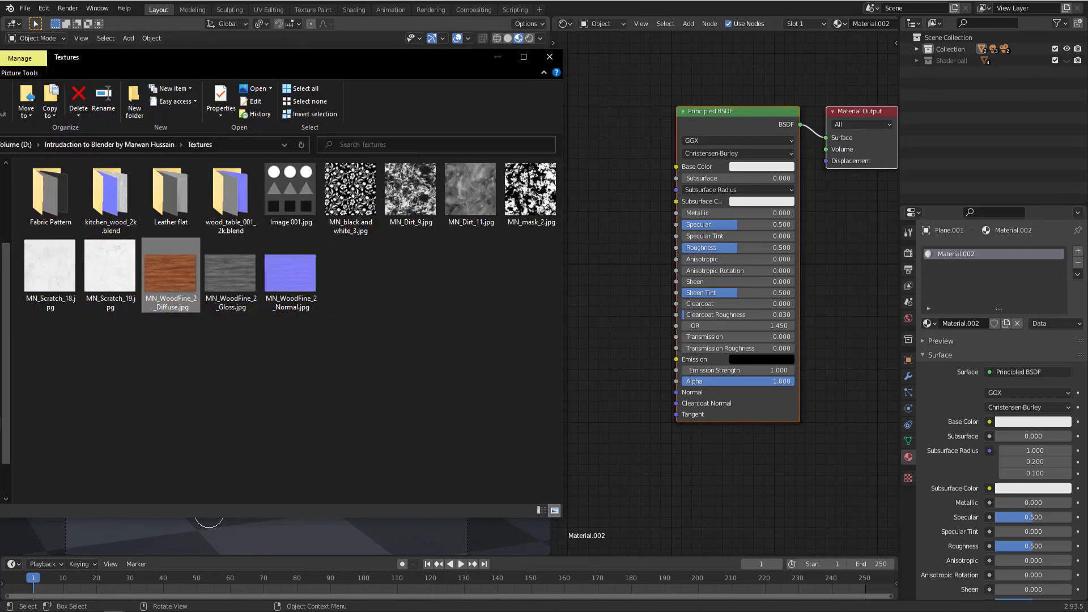
click(287, 180)
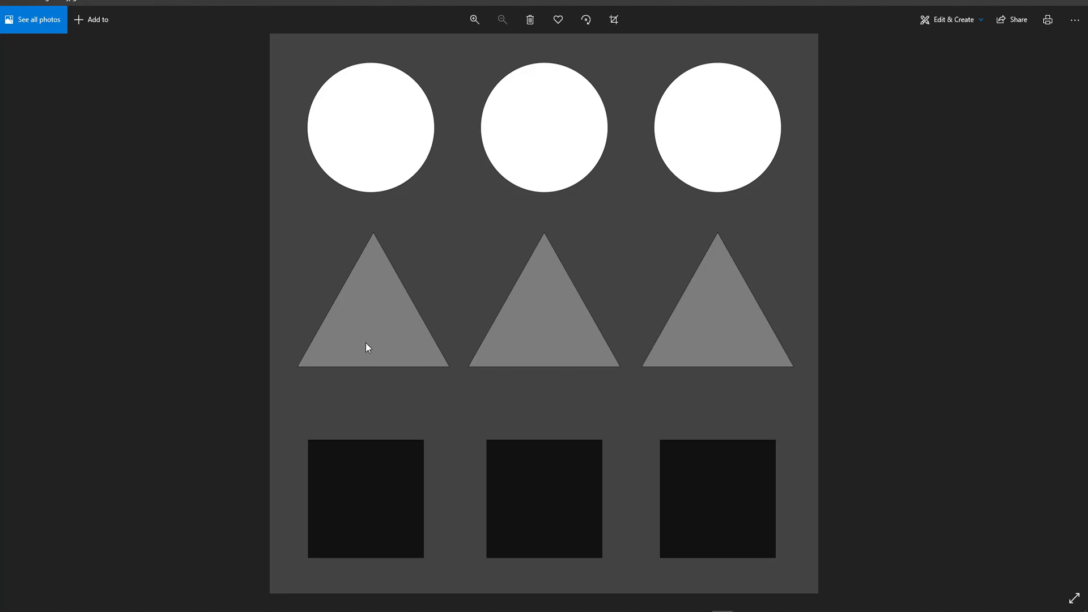
click(1077, 2)
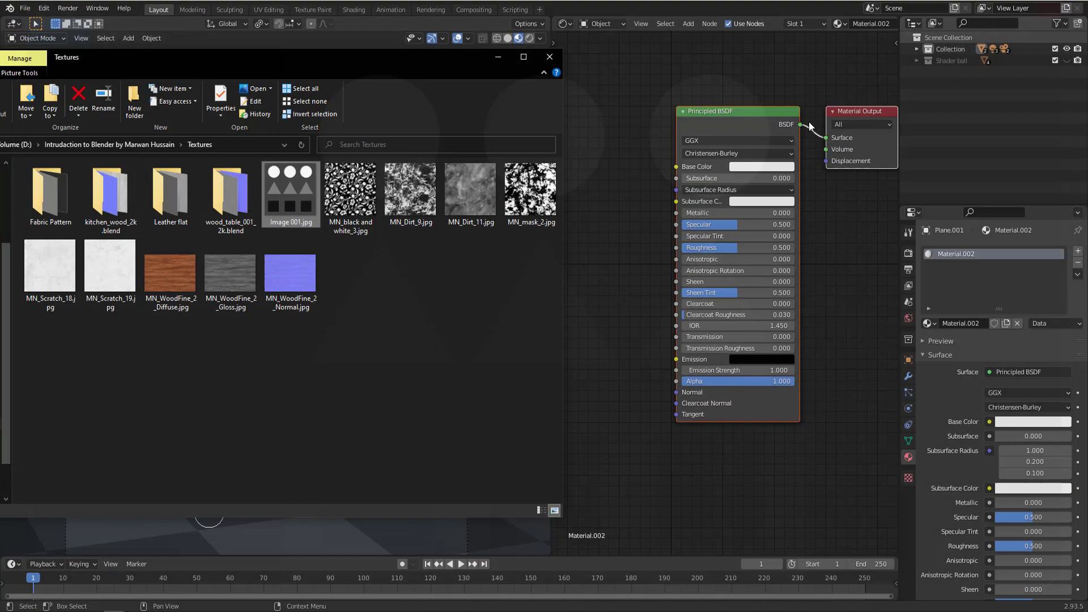
Step: Add Image 001.jpg to the plane's shader graph and connect its Color output to the Roughness of the Principled BSDF
drag(283, 195, 618, 176)
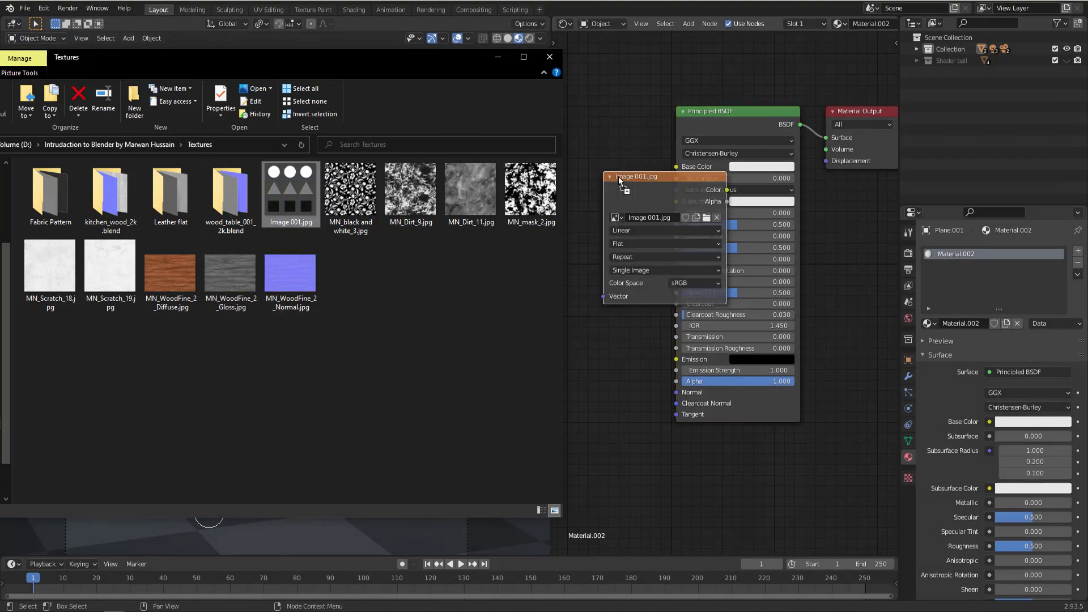
click(618, 174)
middle_drag(626, 185, 681, 175)
drag(717, 186, 742, 250)
scroll(689, 199, up, 1)
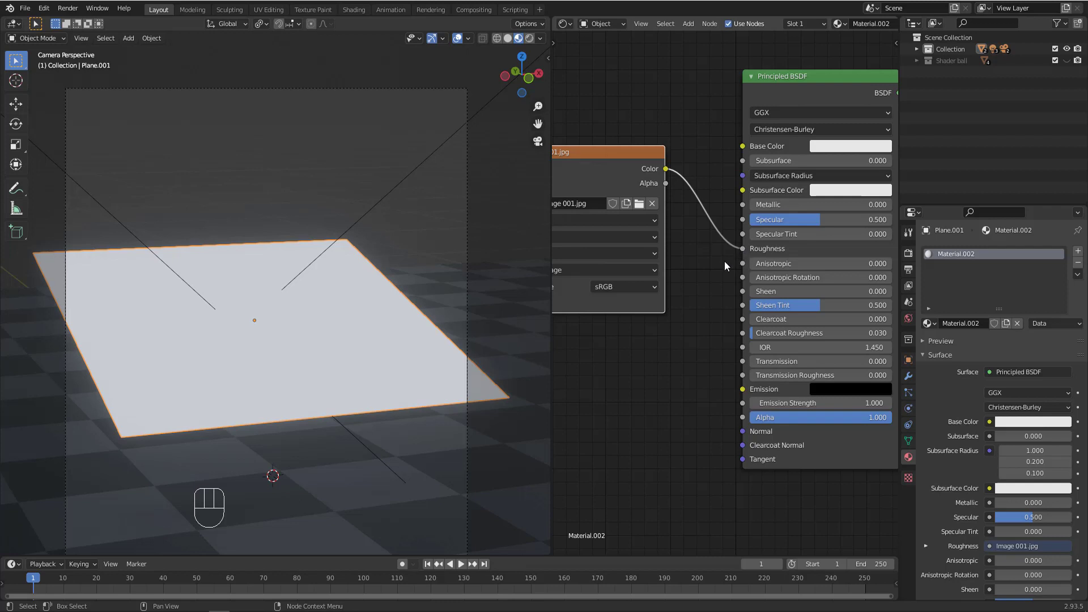
scroll(681, 289, up, 1)
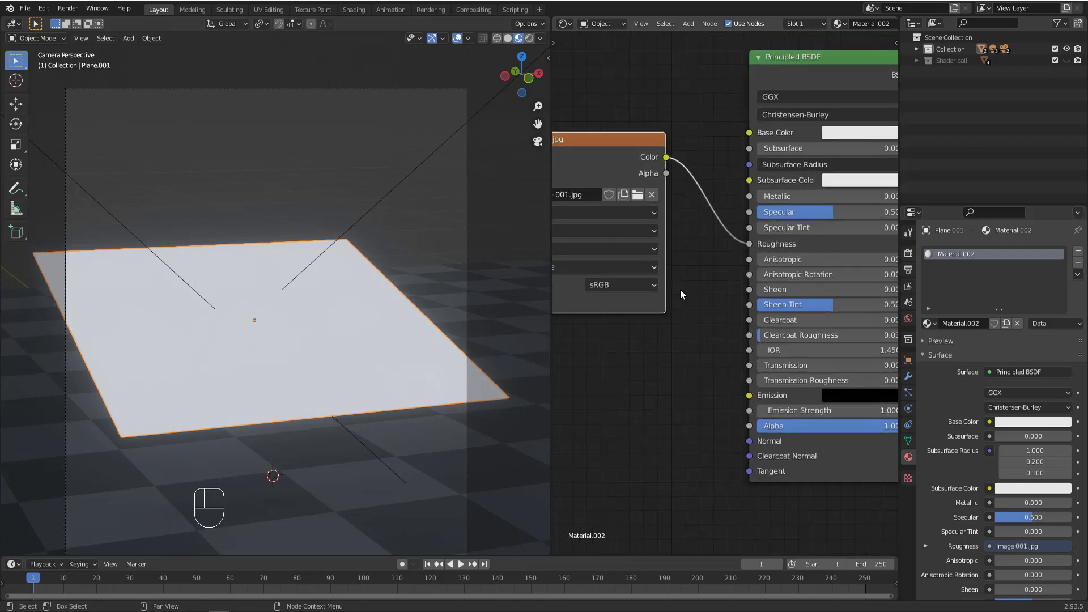
middle_drag(704, 283, 677, 250)
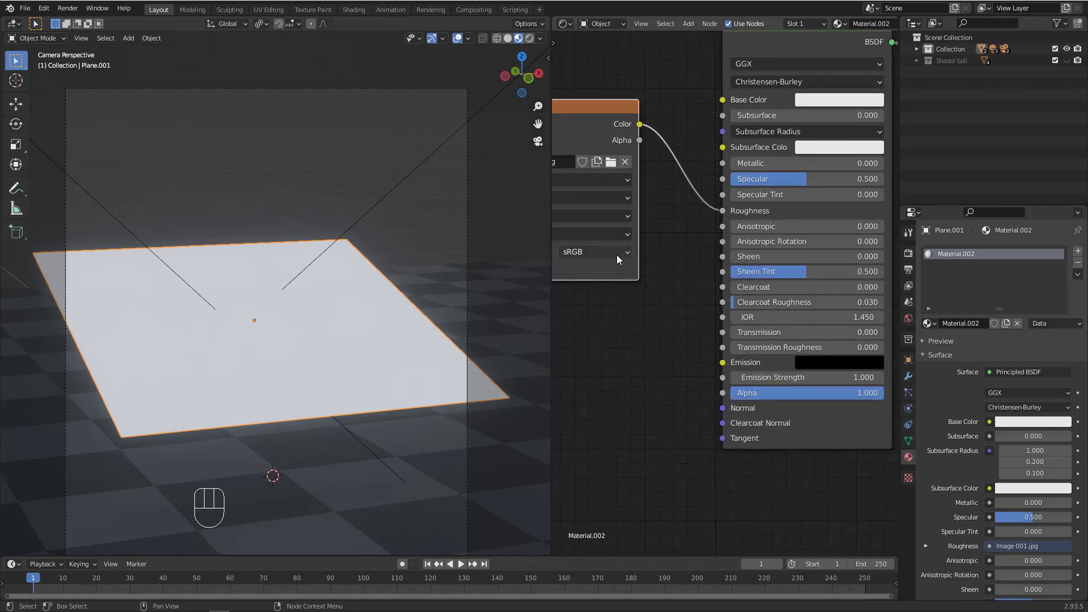
Step: Set the color space of the Image 001.jpg texture node to Non-Color
middle_drag(603, 251, 639, 239)
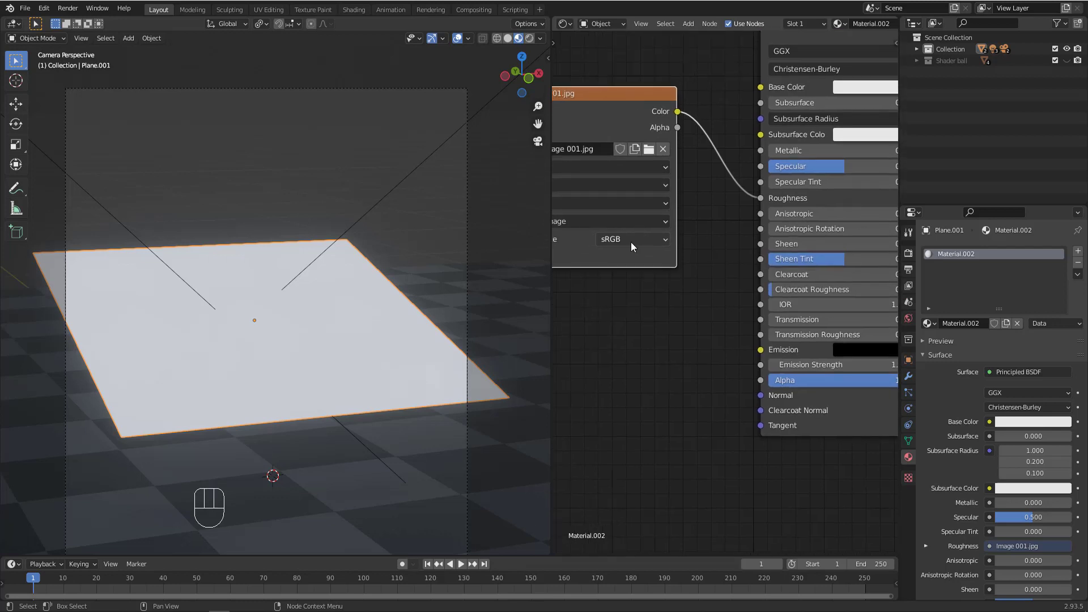
click(630, 242)
scroll(716, 209, down, 2)
middle_drag(709, 210, 673, 212)
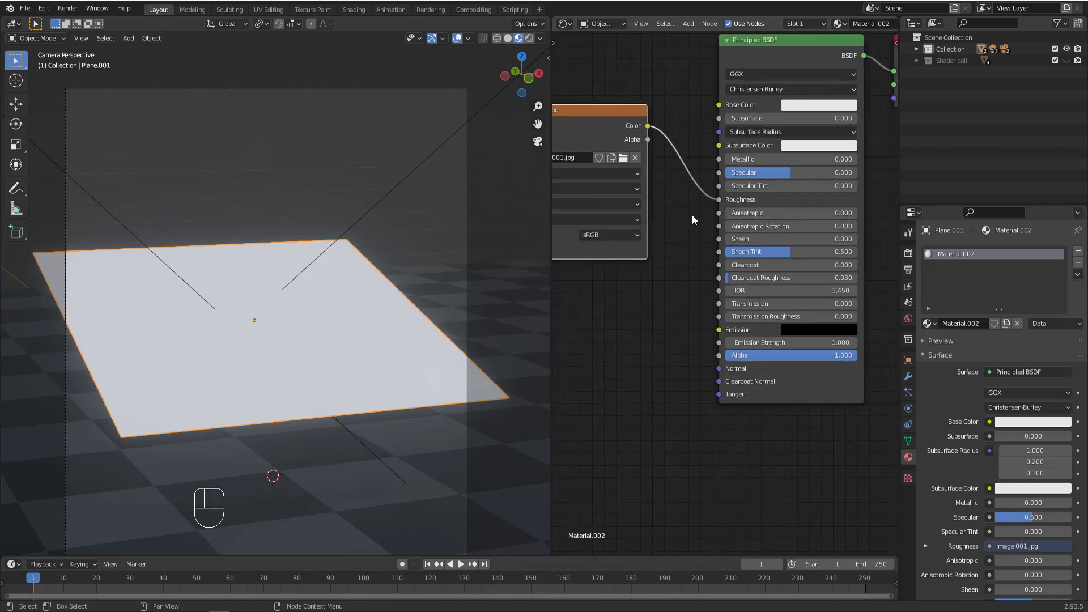
middle_drag(666, 221, 699, 226)
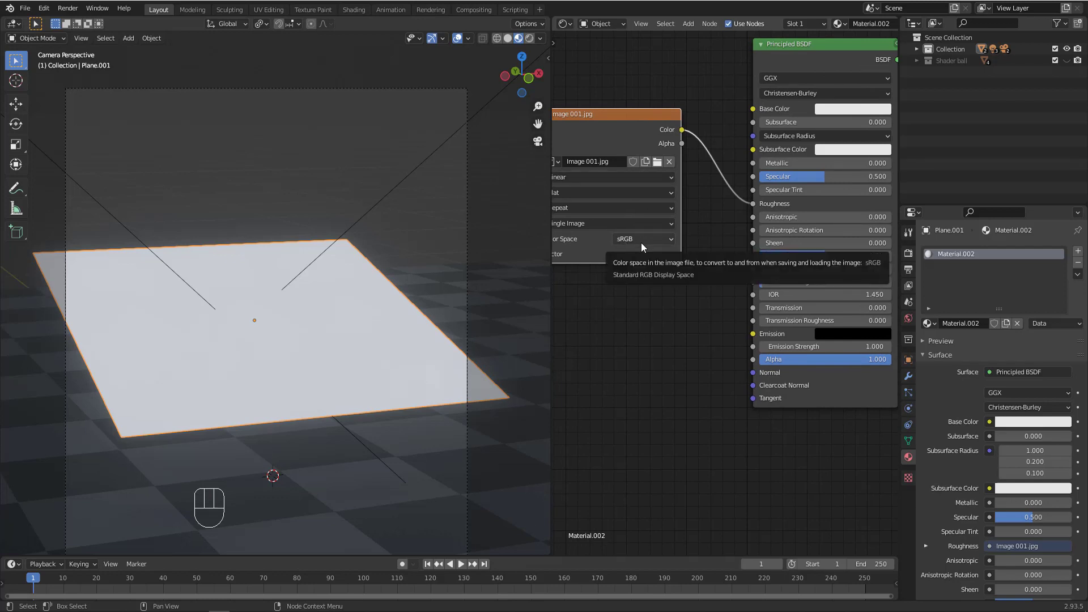
scroll(642, 243, up, 1)
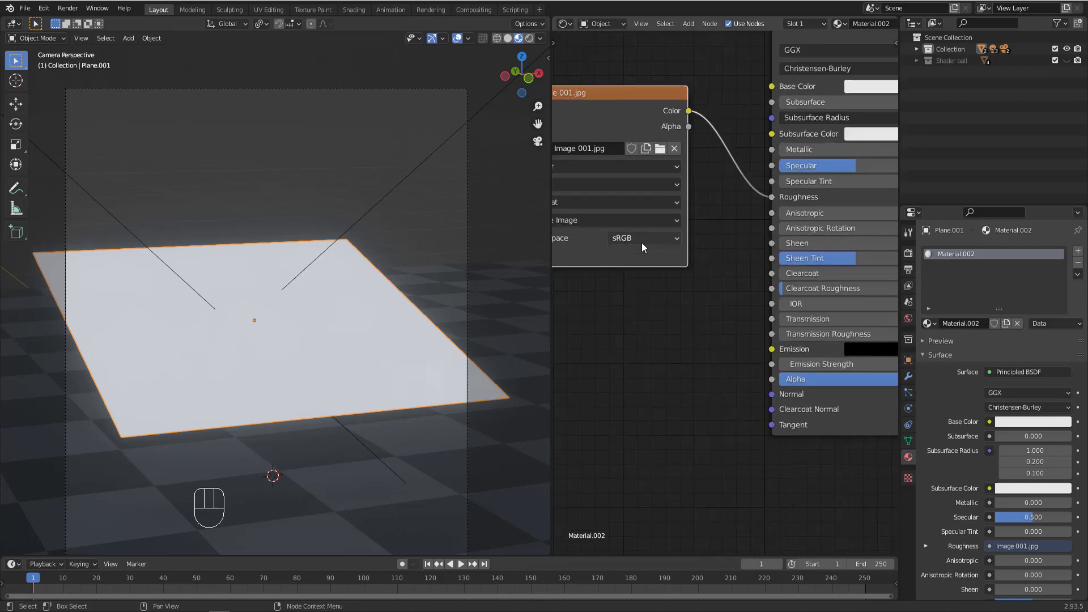
middle_drag(561, 240, 616, 239)
click(685, 238)
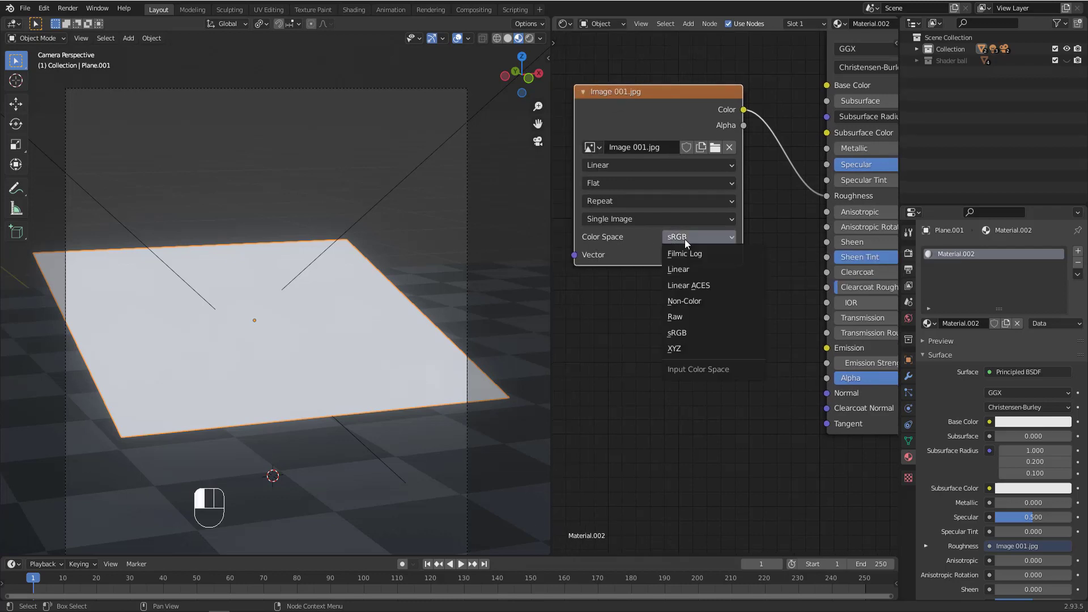
click(681, 301)
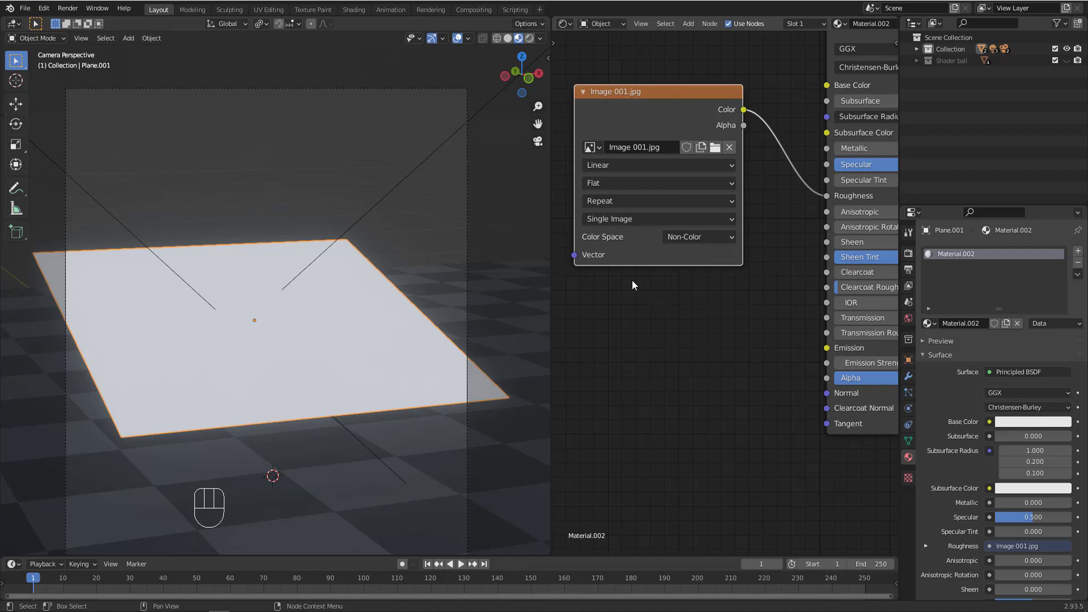
Step: Connect the image's Color output to the Base Color as a trial, and cut that link again
scroll(632, 280, down, 3)
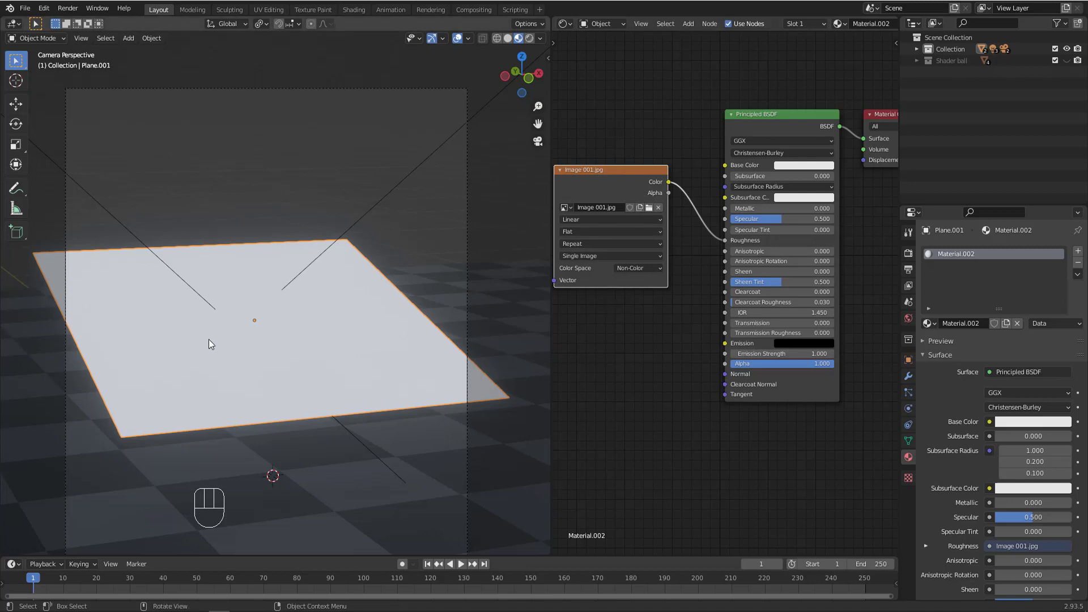
drag(668, 182, 725, 165)
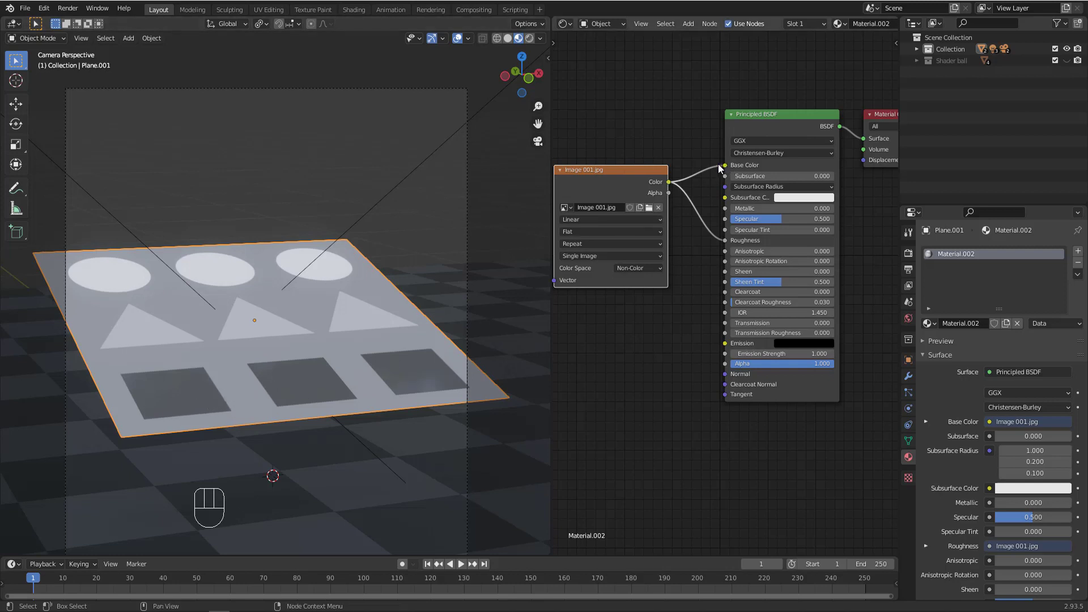
ctrl+right_drag(702, 145, 711, 182)
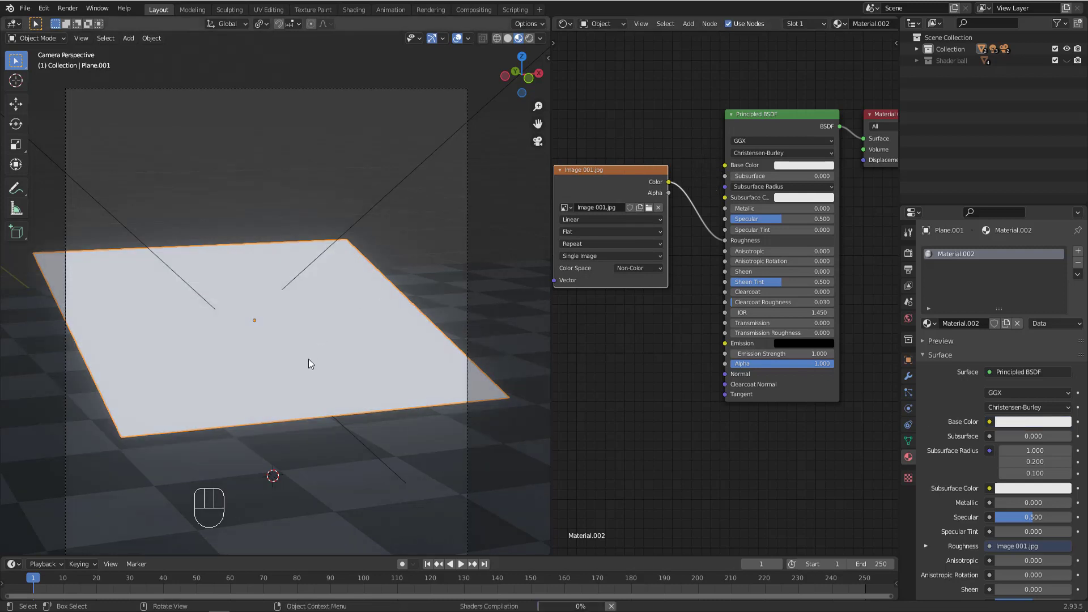
Step: Switch the viewport to Rendered shading and darken the plane's Base Color to a mid grey with a value of 0.229
key(z)
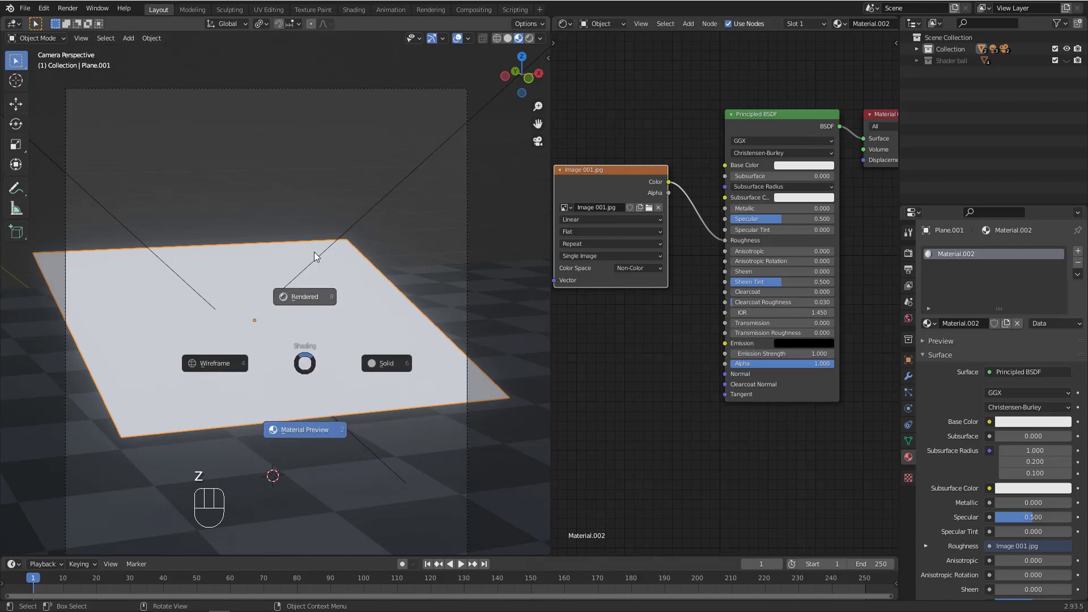
click(314, 251)
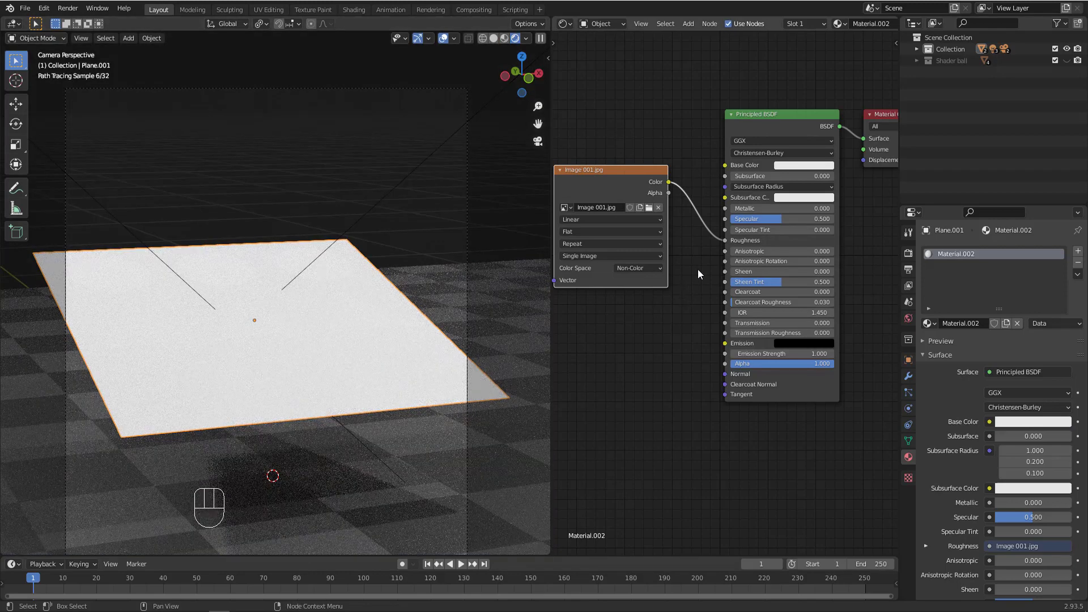
middle_drag(712, 260, 644, 258)
scroll(641, 256, up, 1)
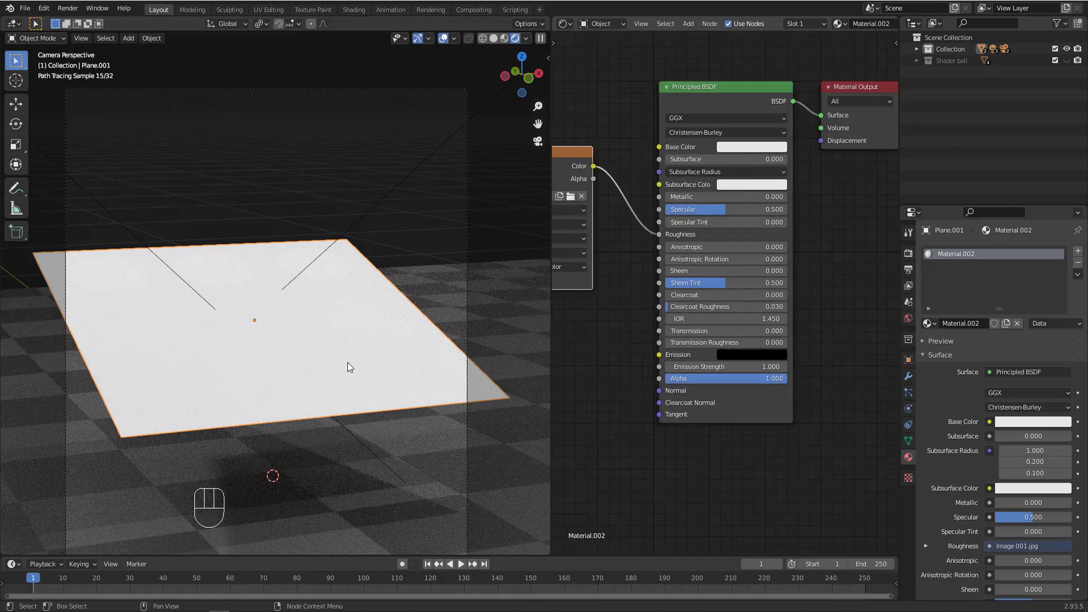
click(757, 154)
click(754, 144)
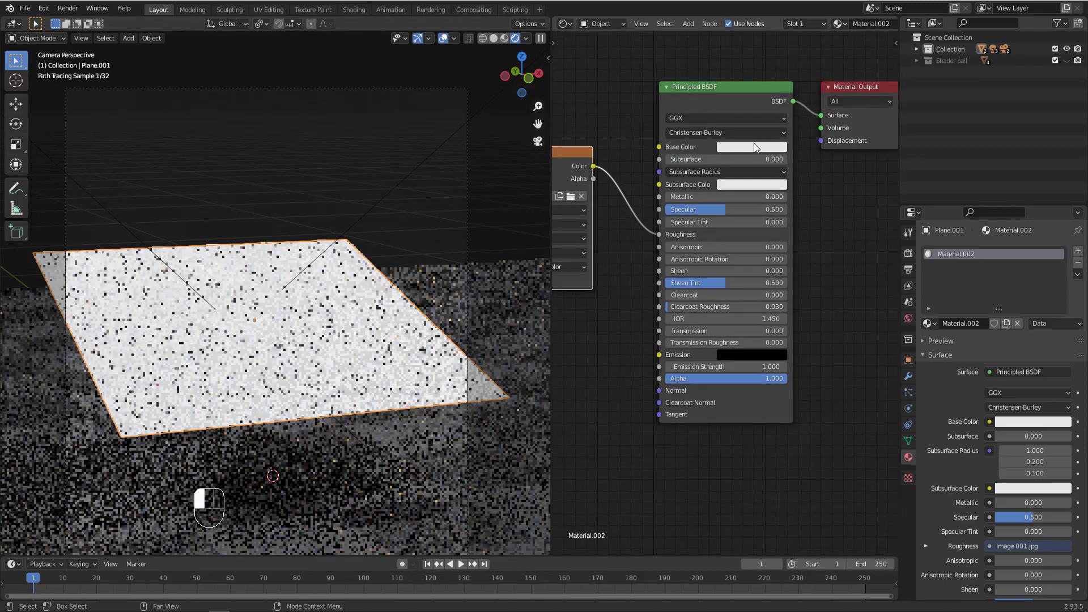
click(754, 143)
mouse_move(811, 202)
mouse_down()
mouse_move(812, 211)
mouse_move(813, 199)
mouse_up()
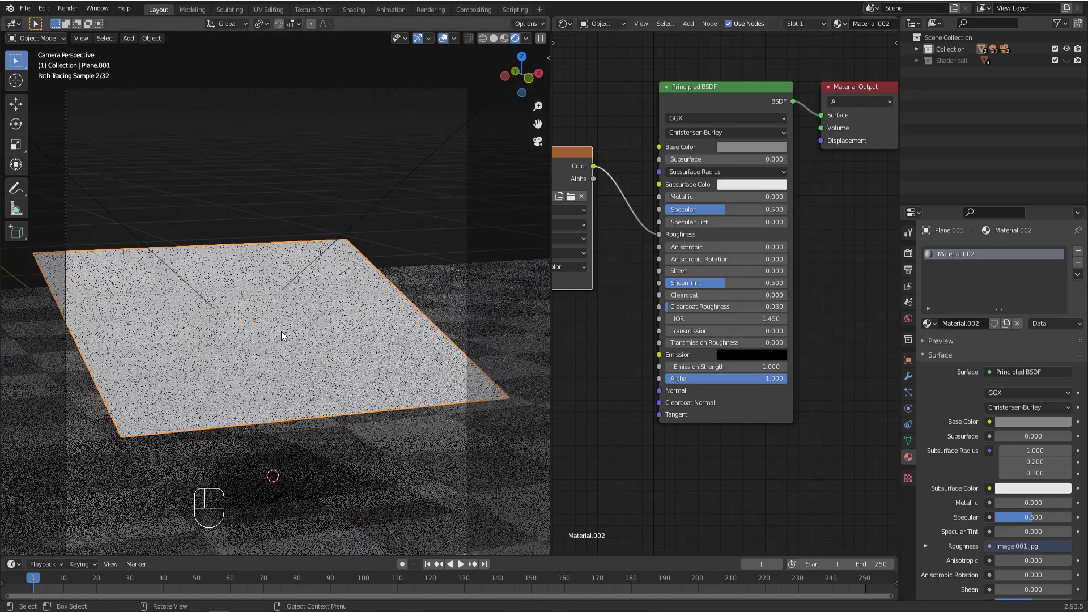
Step: Try a trackball rotation of 18.3° and -9.17° on the plane, and reorient it to a steeper tilt towards the camera
key(r)
key(r)
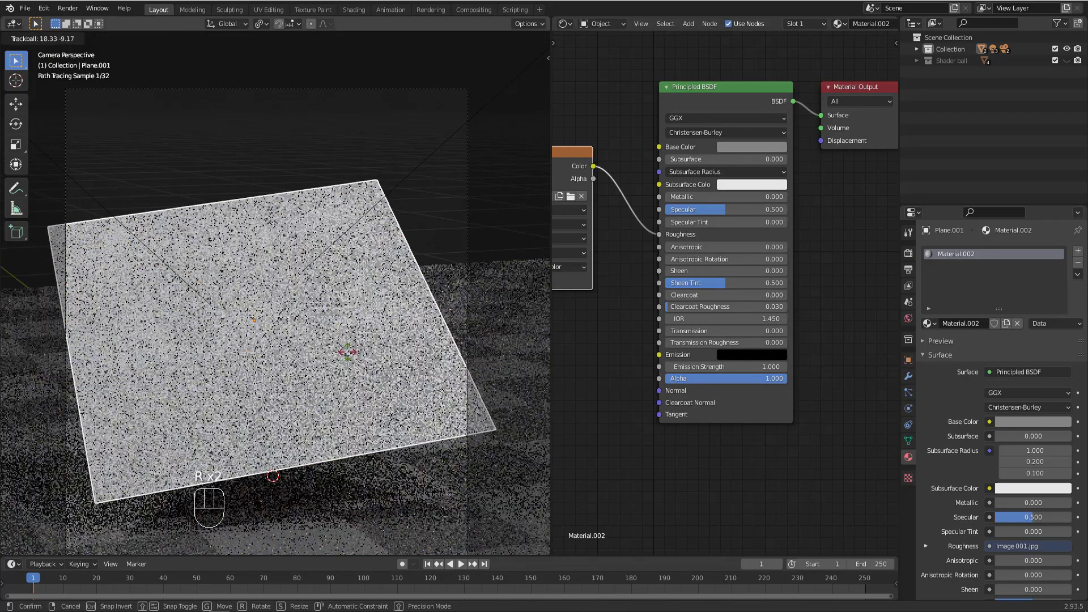
click(322, 176)
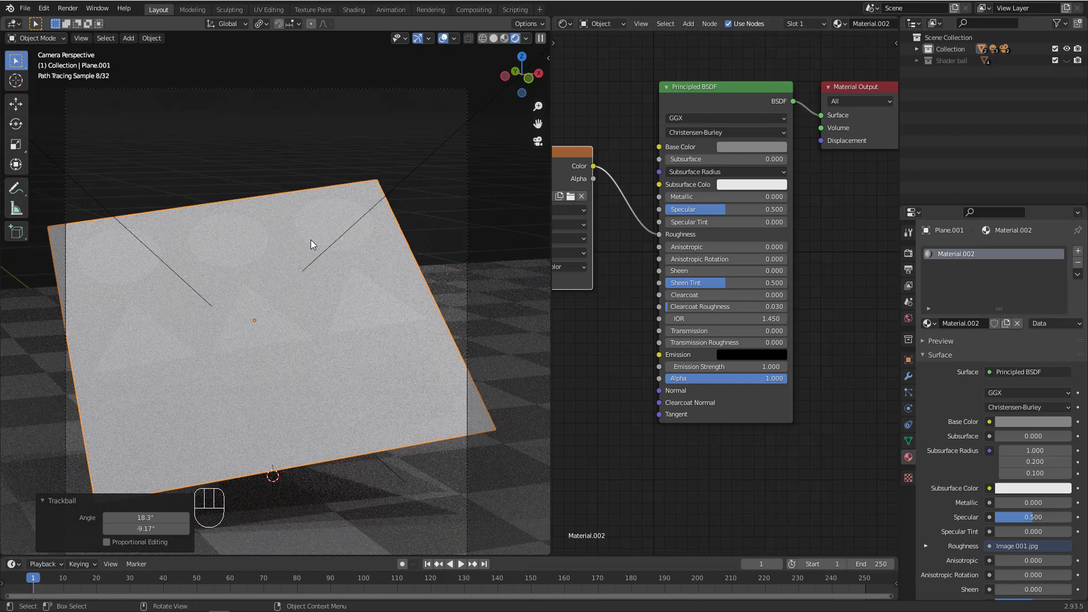
key(ctrl+z)
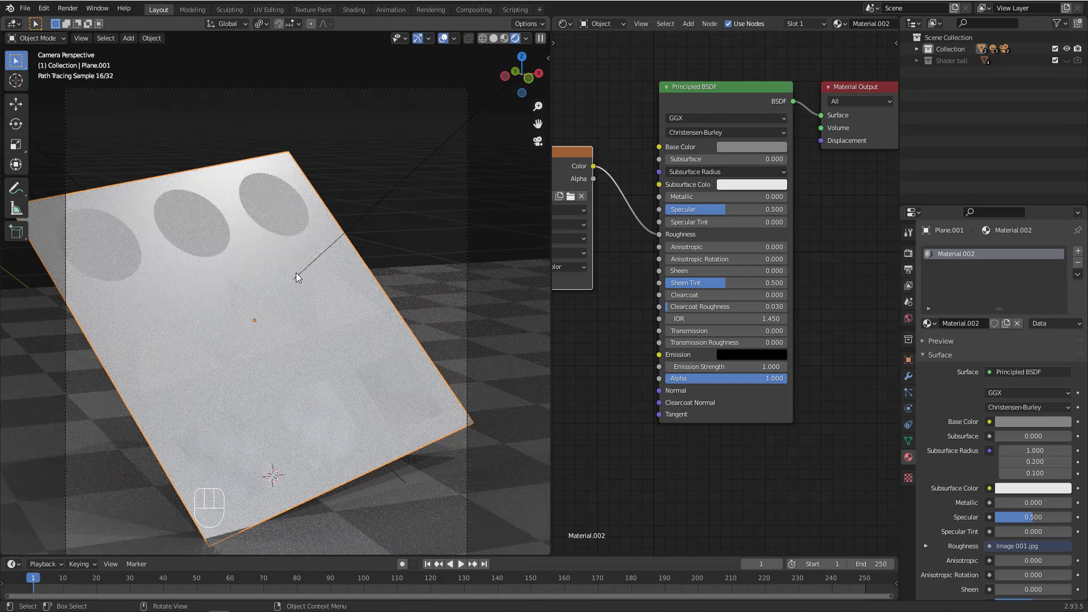
Step: Darken the Base Color of the Principled BSDF to near black
click(749, 147)
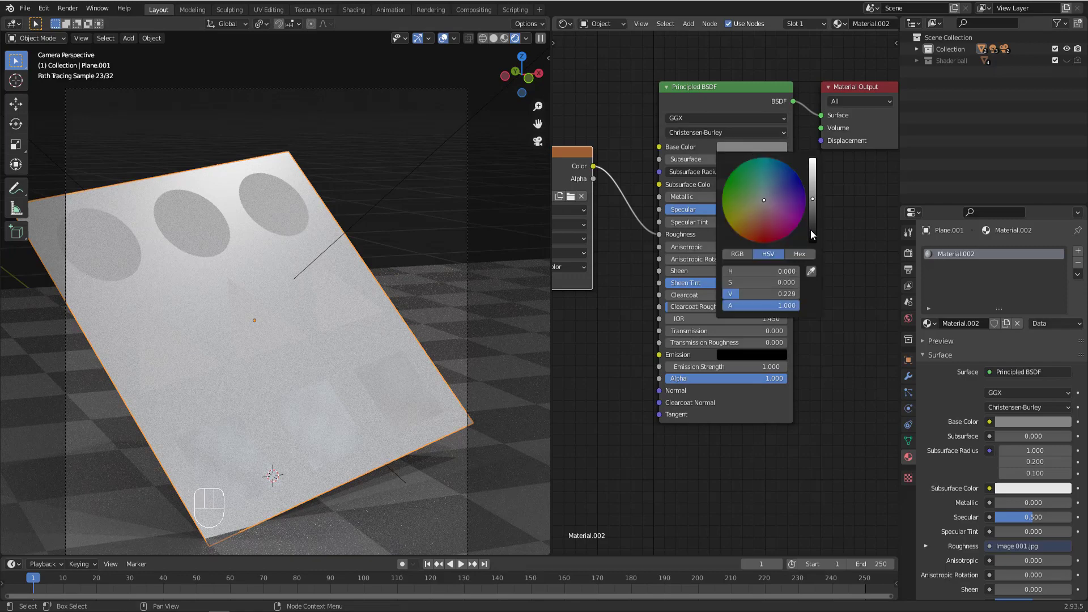
click(812, 233)
drag(812, 234, 813, 234)
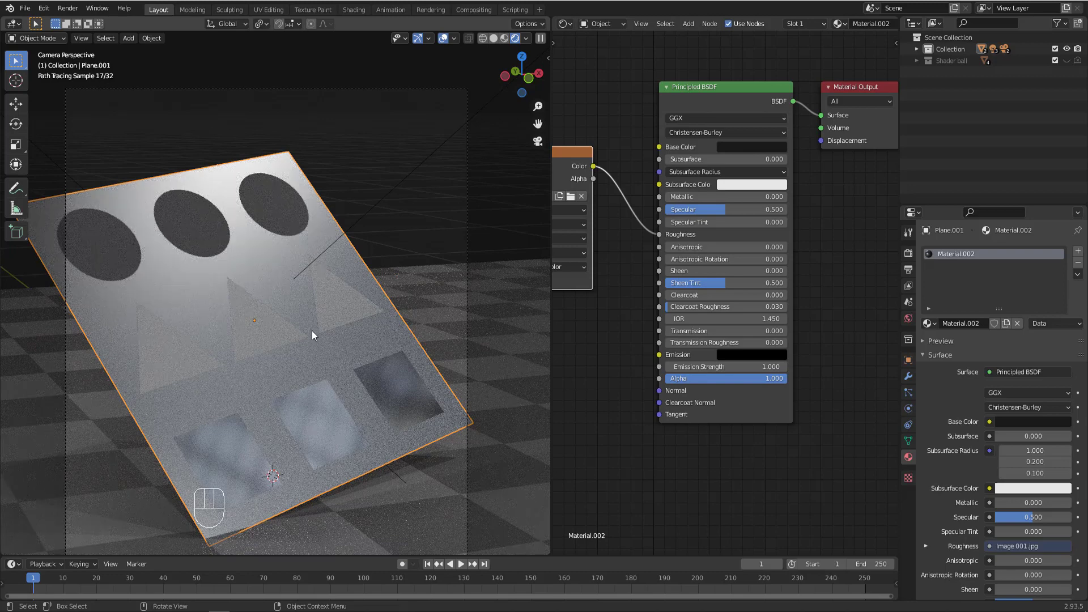
Step: Switch the viewport to Solid shading and render the camera view
key(z)
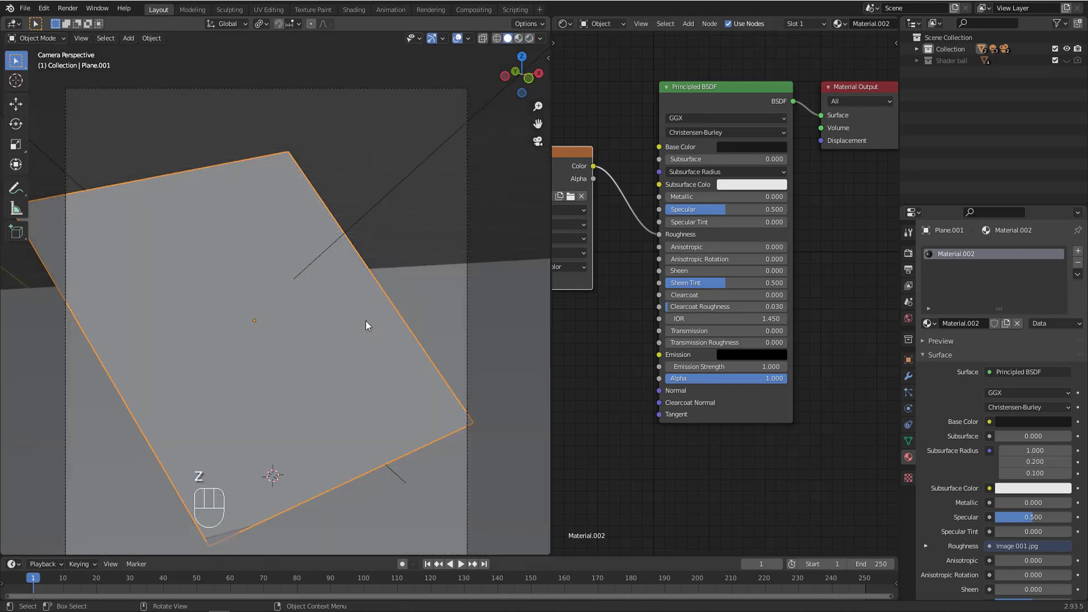
key(F12)
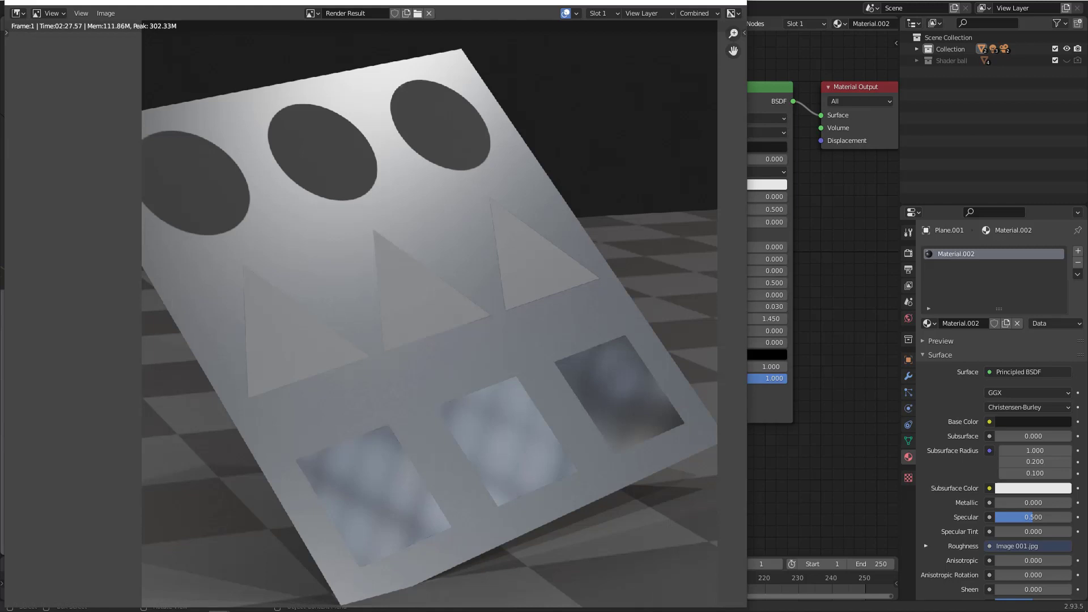
Step: Open Image 001.jpg from the Textures folder in the image viewer and place it beside the render for comparison
key(alt+Tab)
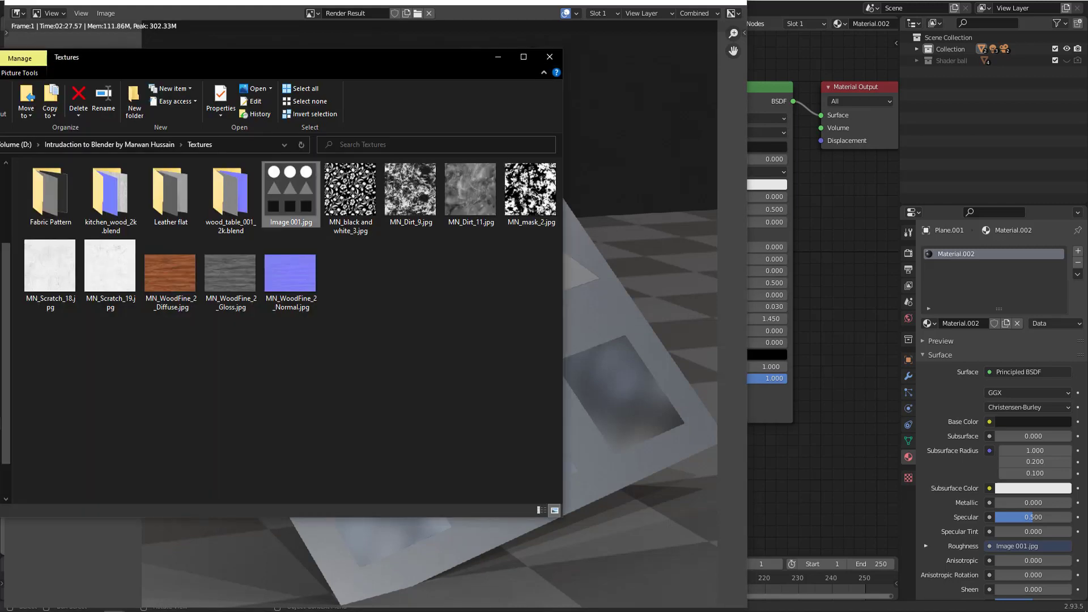
double_click(276, 193)
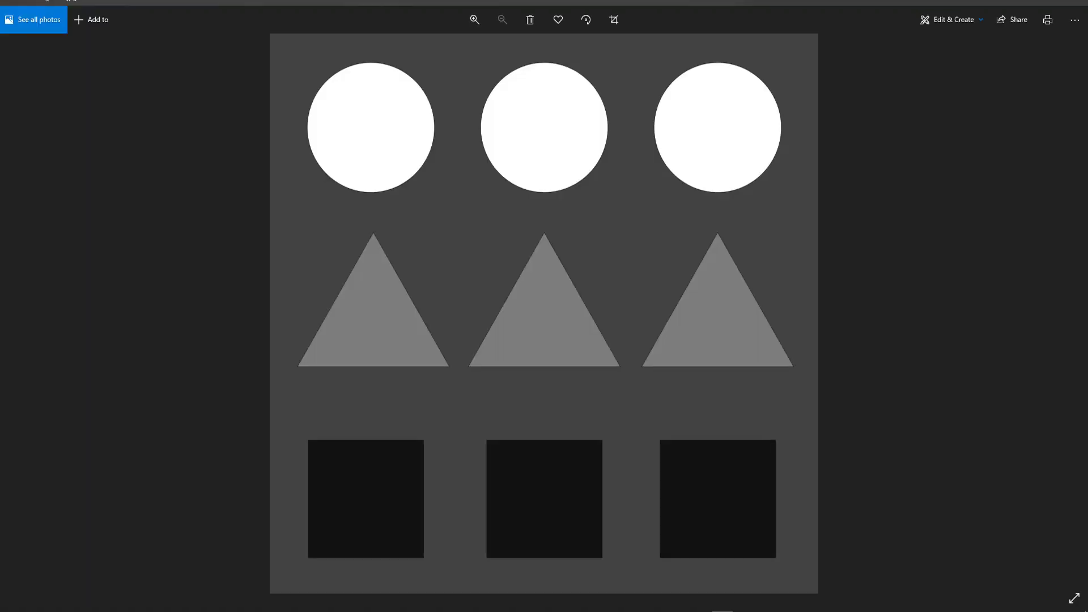
drag(324, 3, 479, 73)
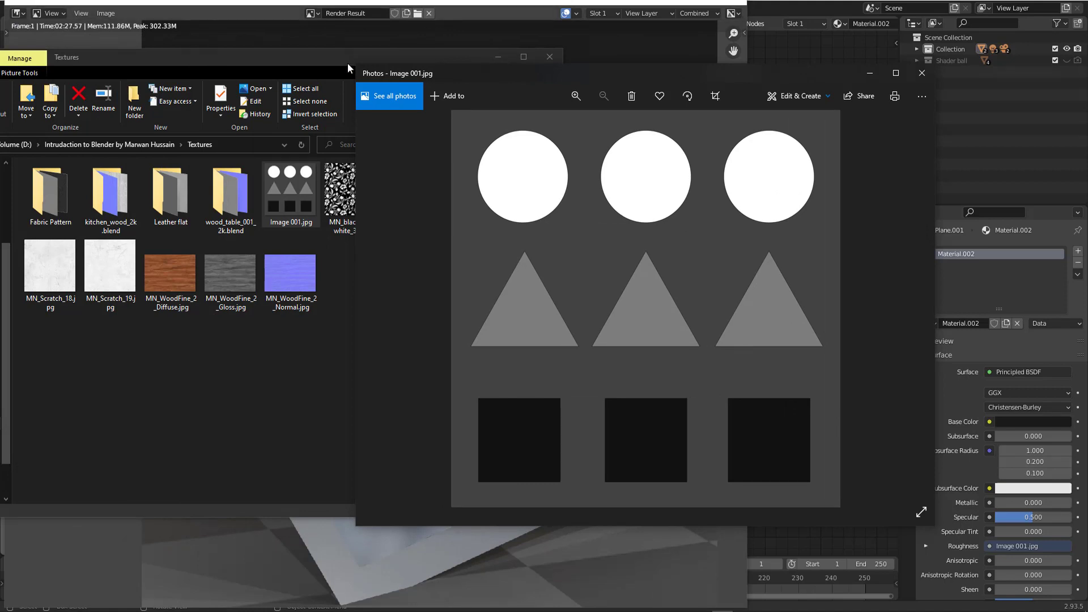
click(498, 58)
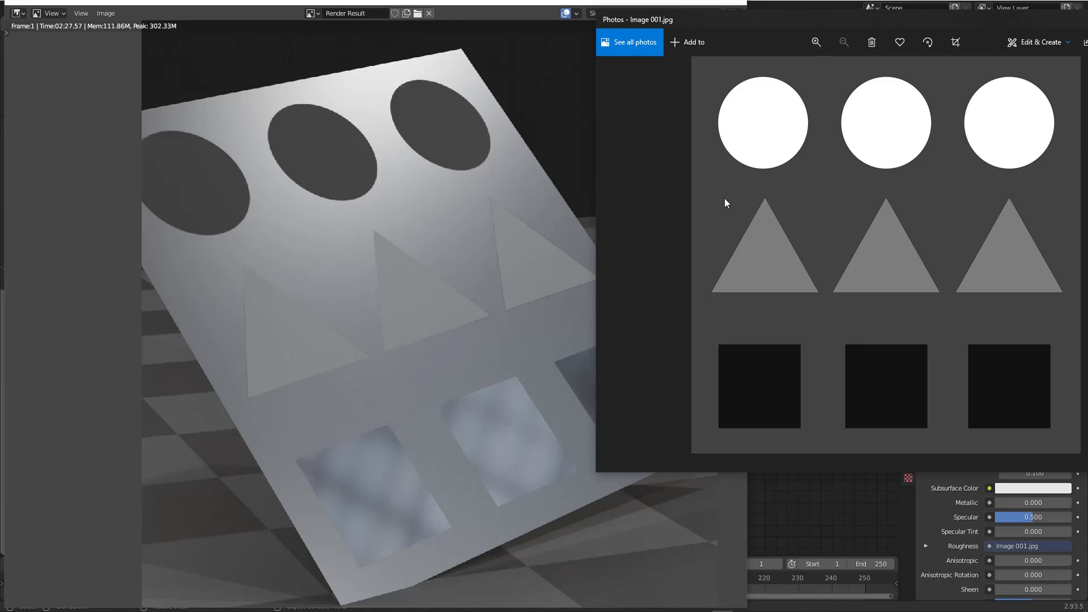
Step: Mark the image's grey background and the matching background and square areas of the render with yellow annotations, and clear them
key(ctrl+alt+g)
mouse_move(669, 173)
mouse_down()
mouse_move(725, 196)
mouse_move(705, 215)
mouse_up()
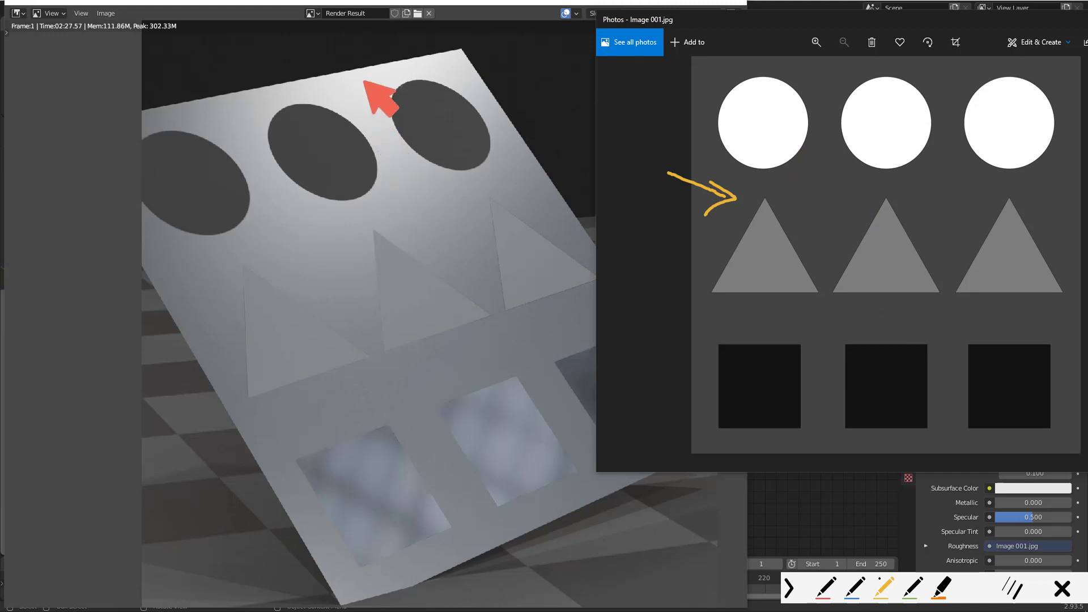
drag(367, 101, 417, 189)
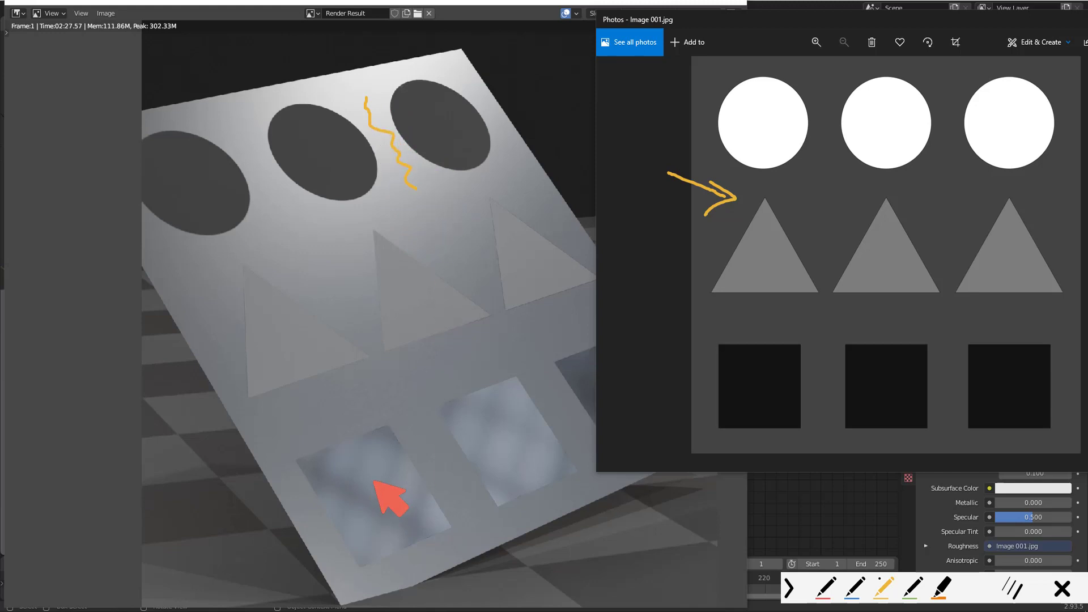
mouse_move(412, 367)
mouse_down()
mouse_move(370, 463)
mouse_move(392, 459)
mouse_up()
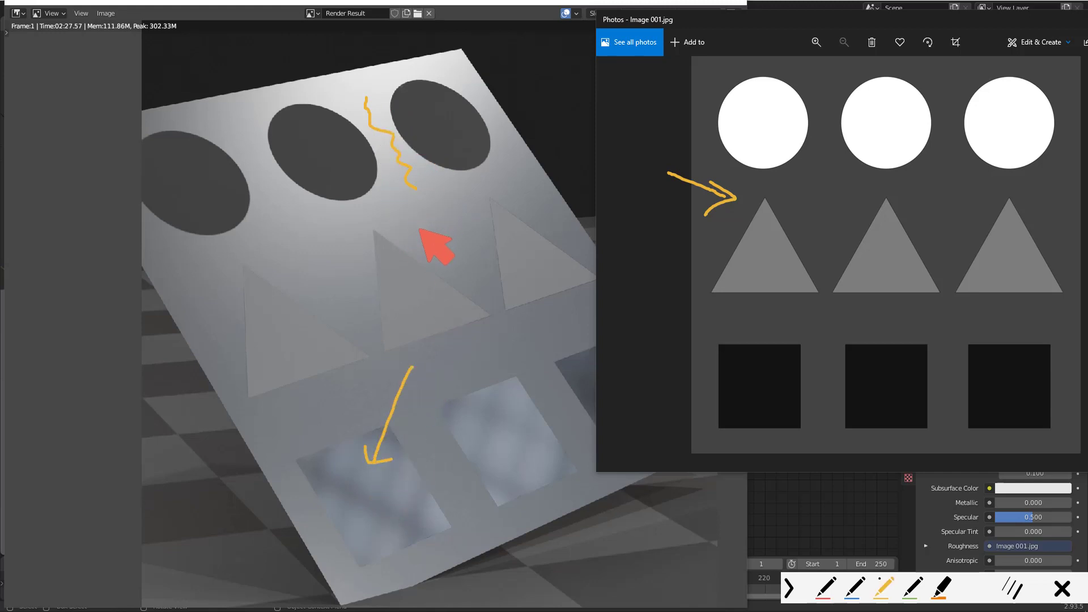
key(Escape)
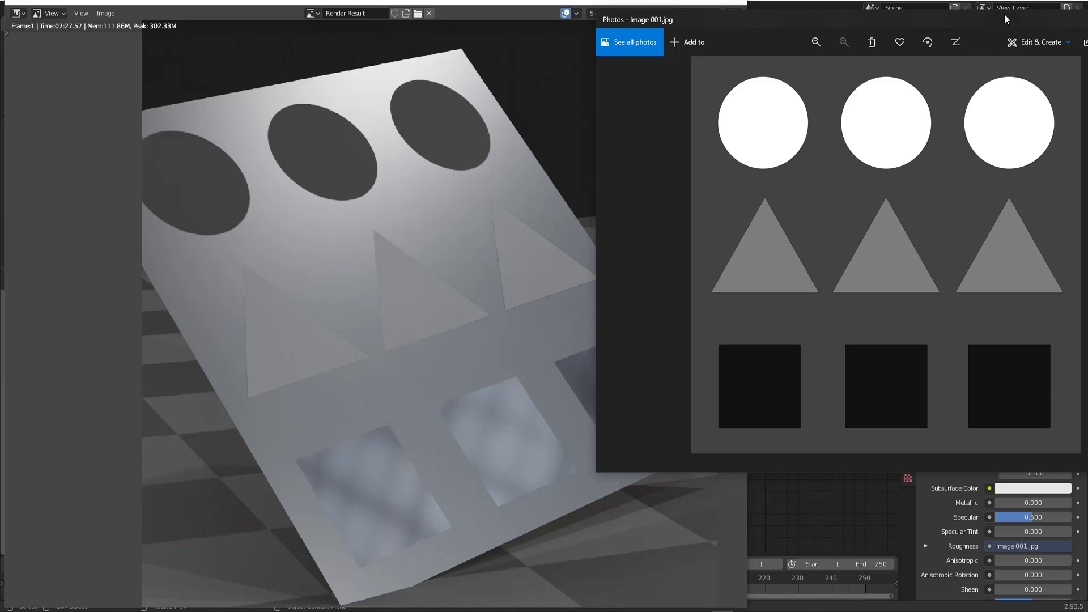
Step: Close Image 001.jpg, open MN_Dirt_11.jpg from the Textures folder, and examine its light and dark areas up close
drag(1004, 16, 837, 47)
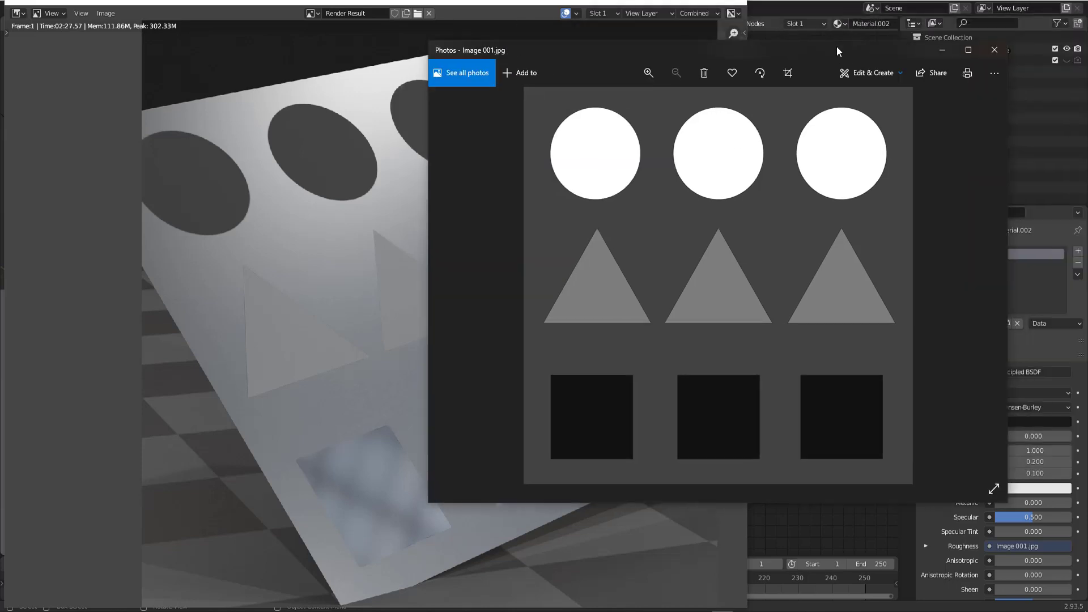
click(993, 52)
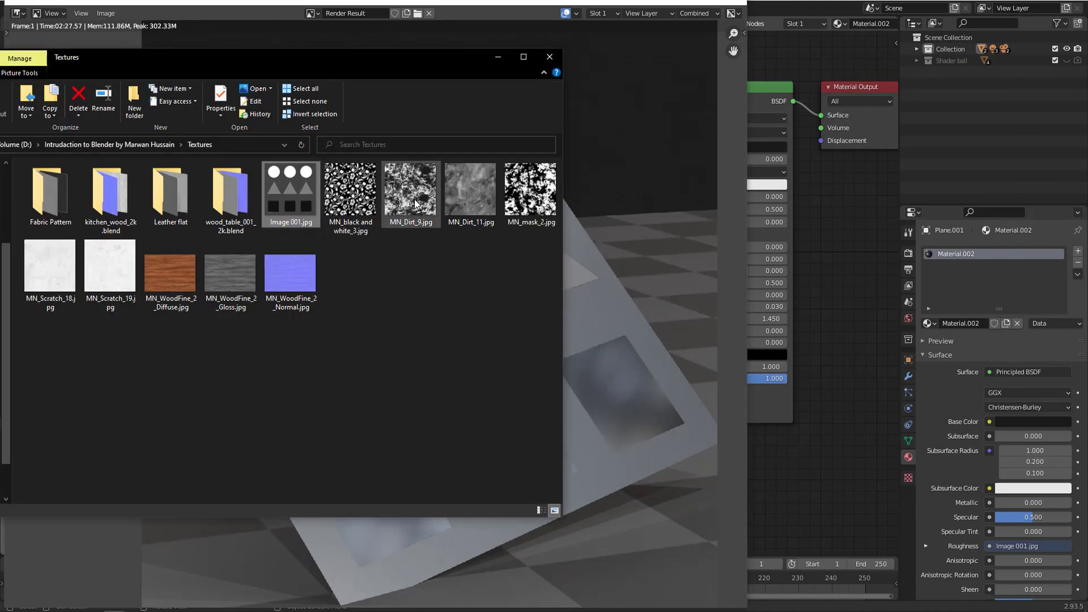
double_click(469, 189)
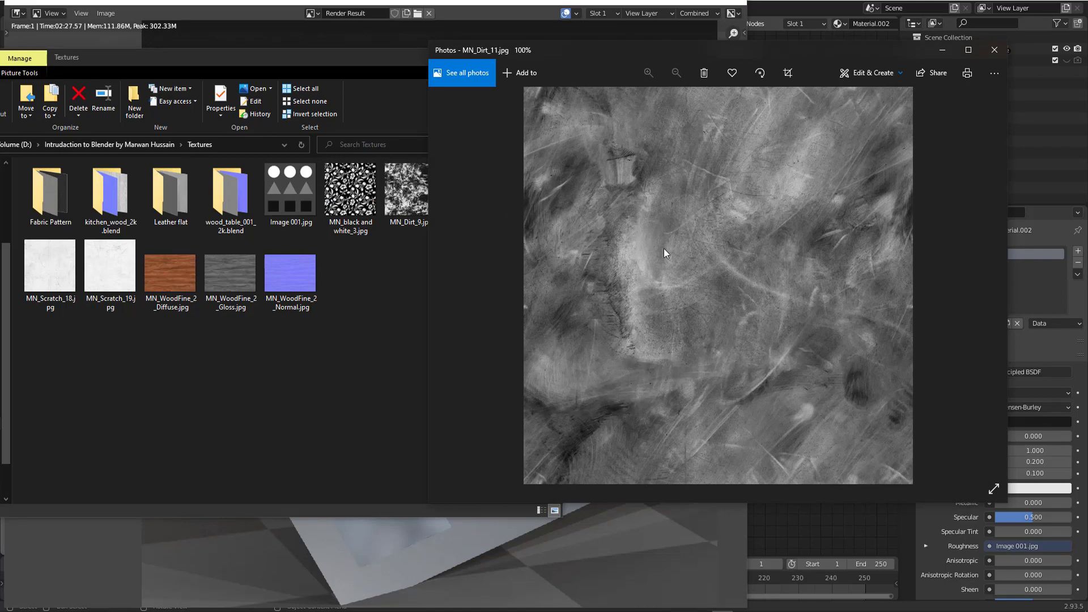
scroll(661, 248, up, 5)
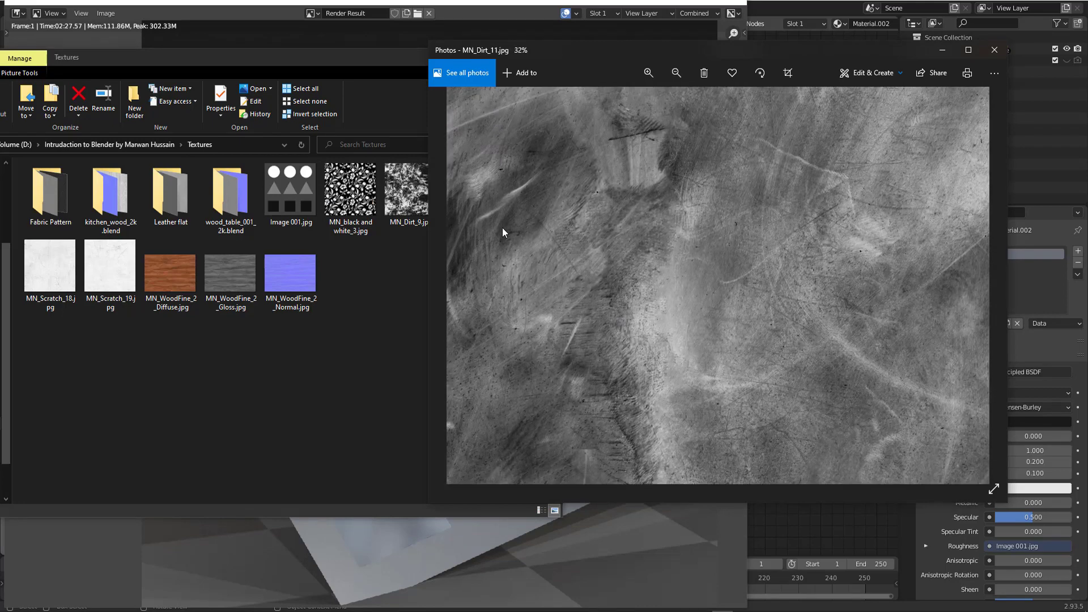
scroll(569, 221, down, 3)
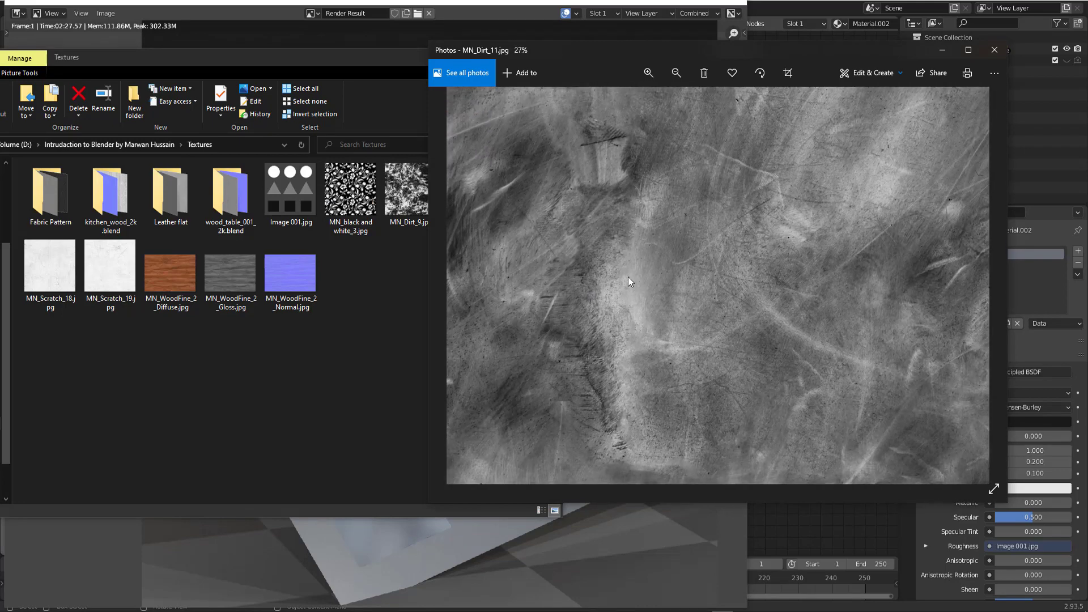
scroll(628, 281, down, 2)
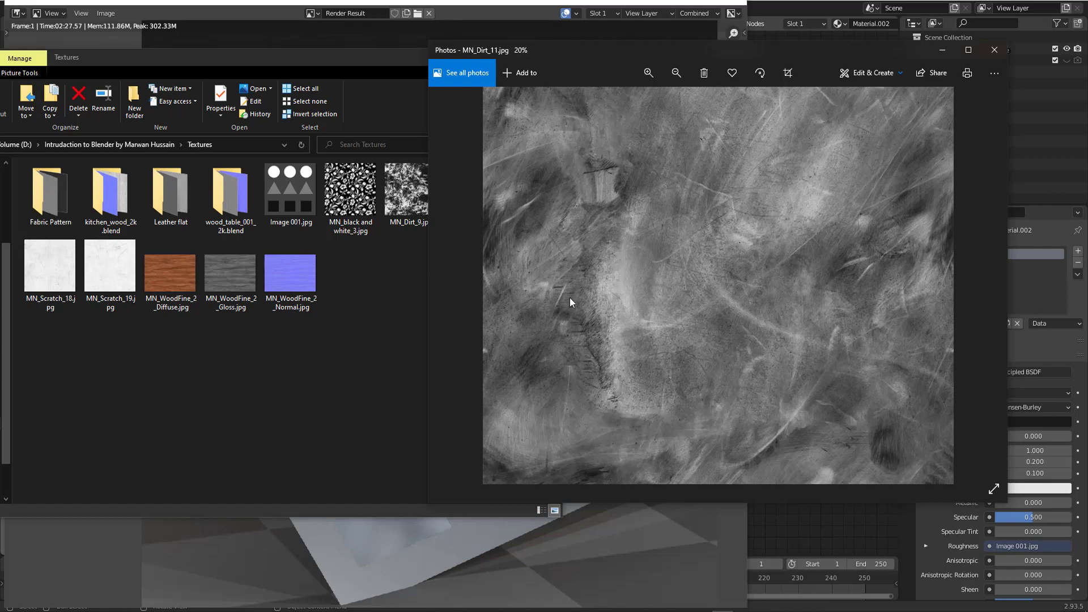
Step: Close the MN_Dirt_11.jpg preview and dismiss the render result window to return to the 3D scene
click(994, 50)
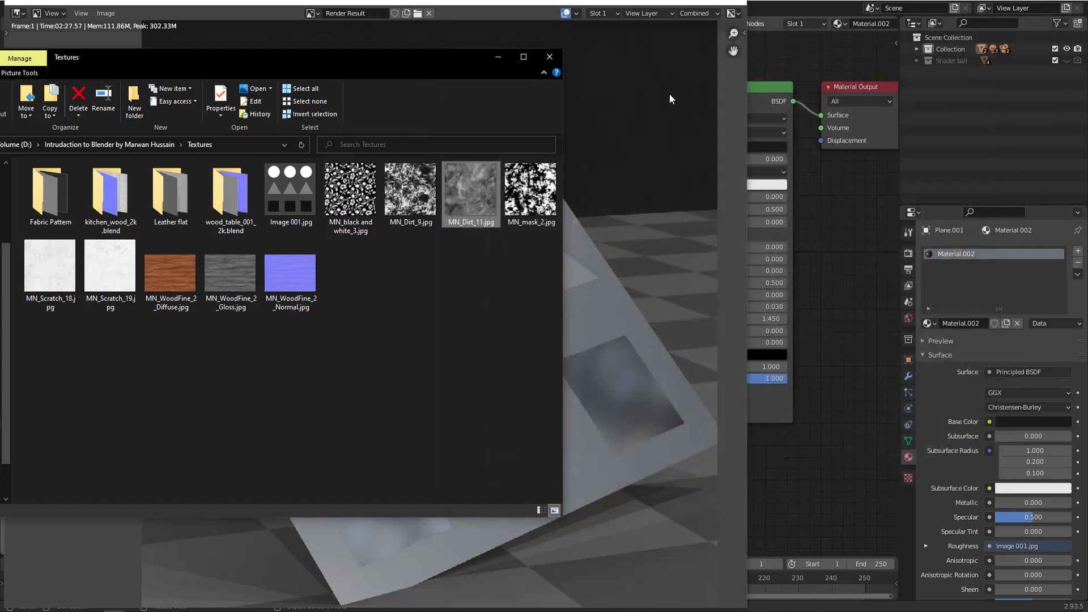
click(567, 1)
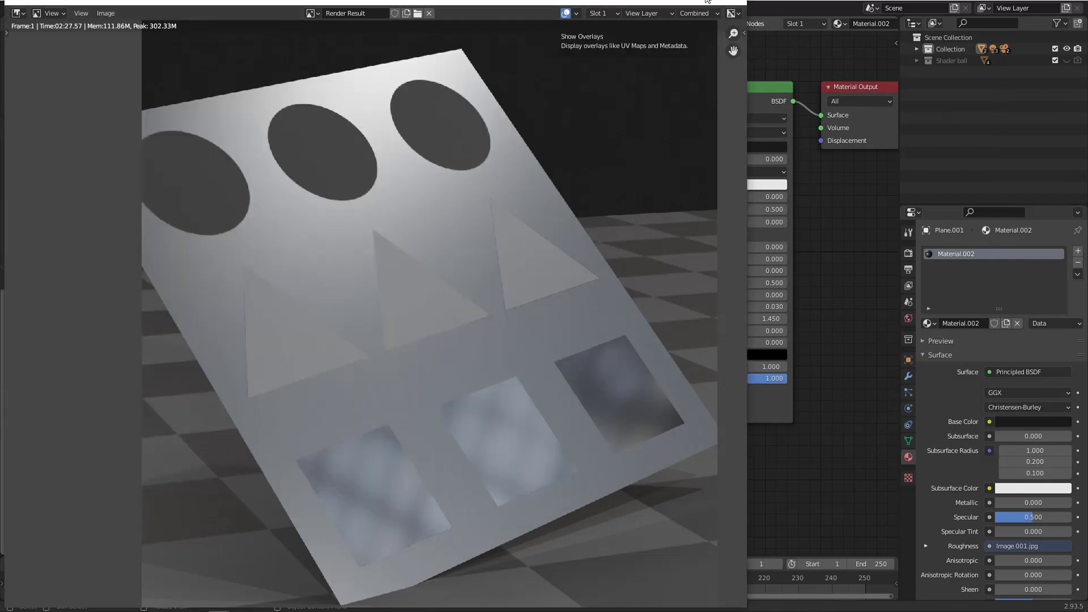
click(737, 2)
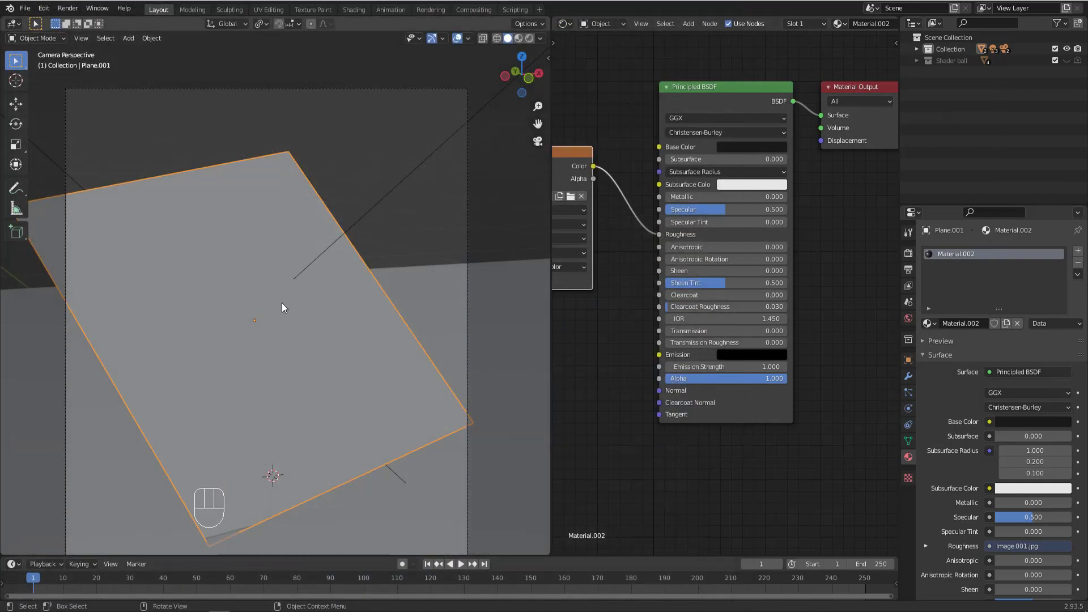
Step: Hide Plane.001 in both the viewport and renders, and make the Shader ball collection visible
click(917, 50)
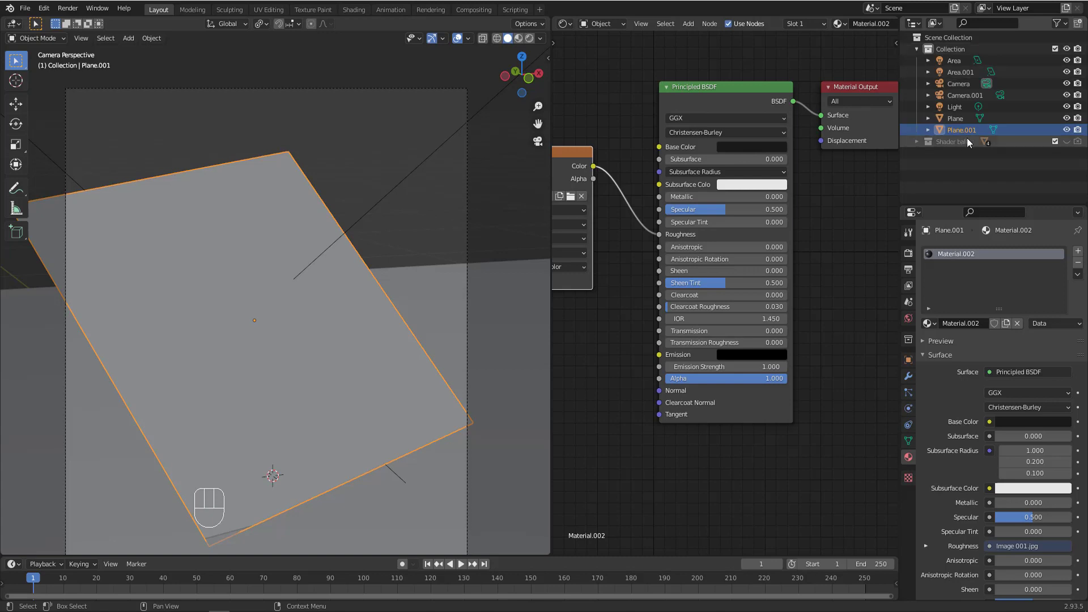
click(1067, 129)
click(1077, 131)
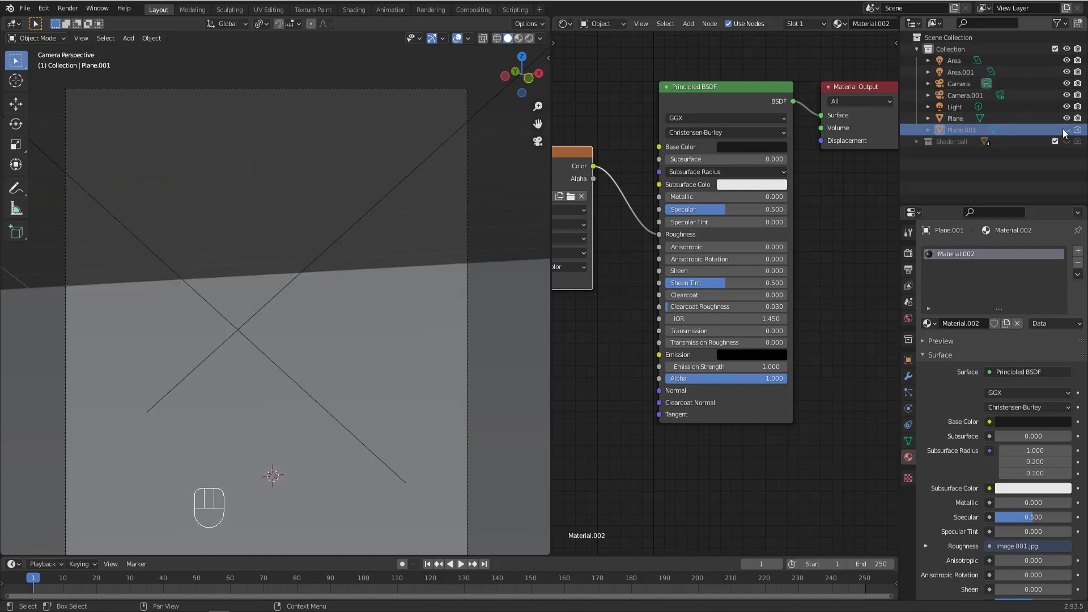
click(916, 49)
click(1067, 61)
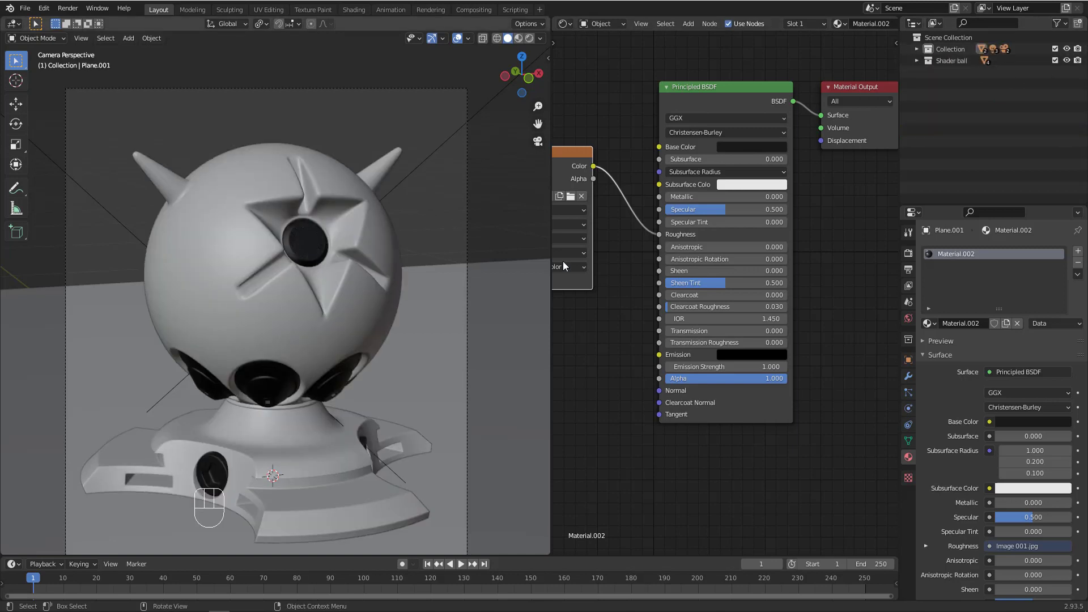
Step: Select the shader ball and cut the link from the MN_WoodFine_2_Diffuse.jpg texture to Base Color in its material
middle_drag(578, 228, 696, 229)
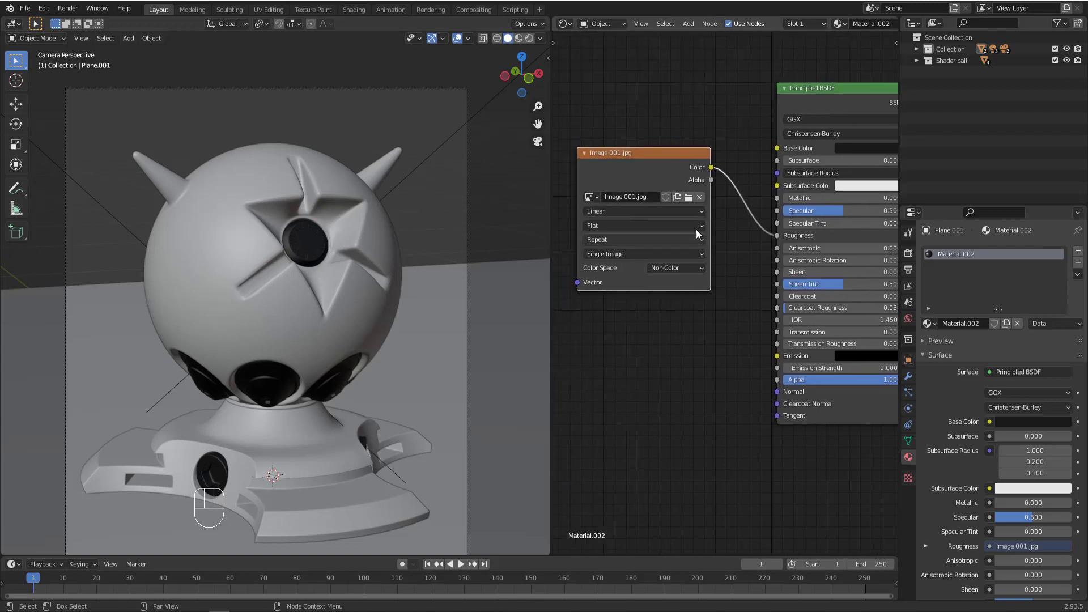
click(264, 187)
scroll(669, 142, down, 2)
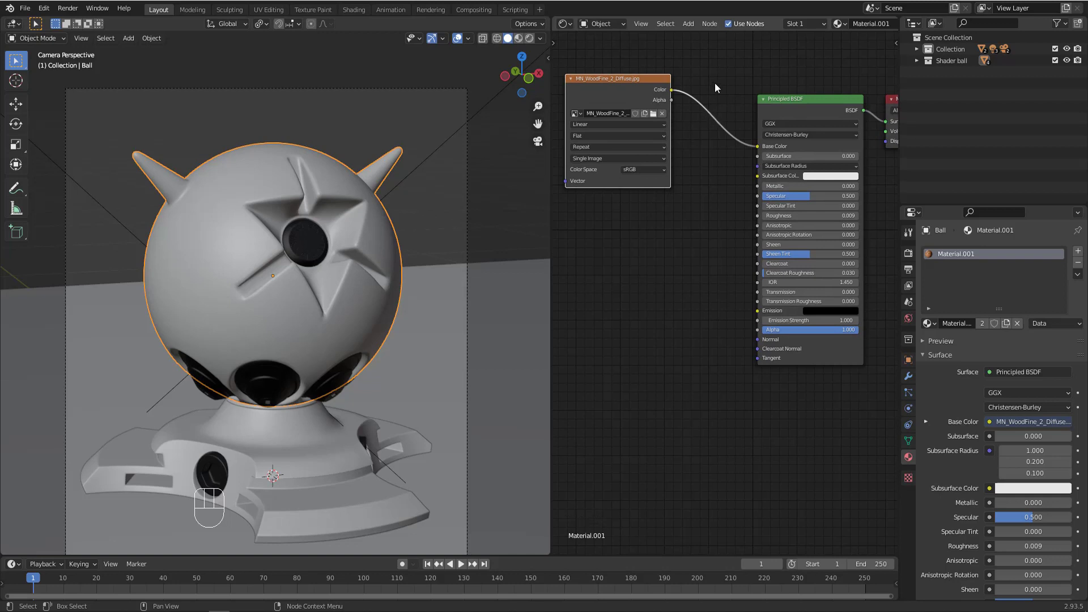
ctrl+right_drag(718, 73, 712, 152)
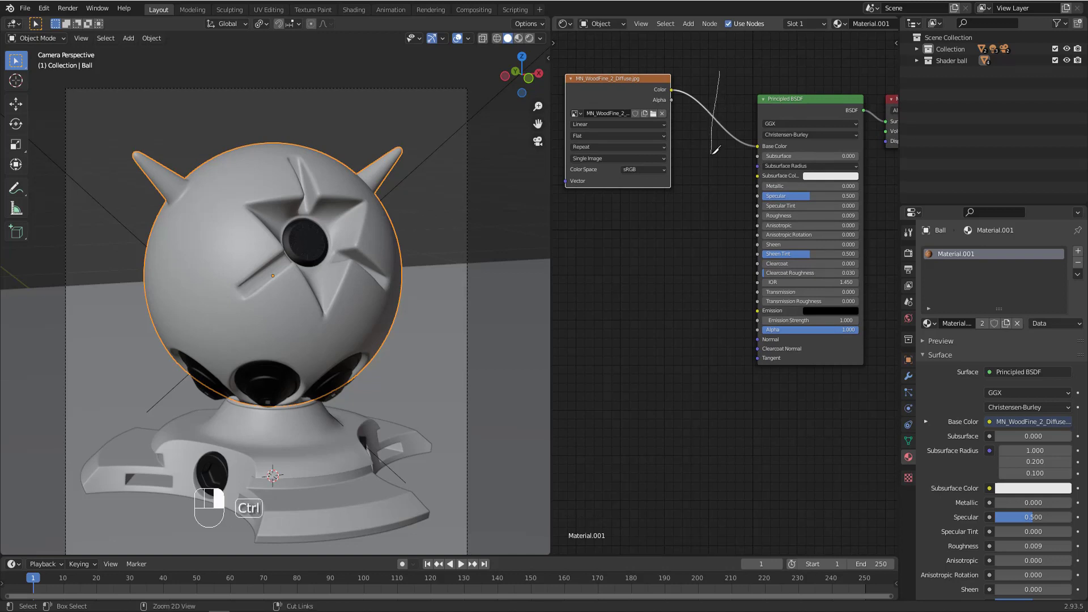
ctrl+right_drag(714, 151, 708, 154)
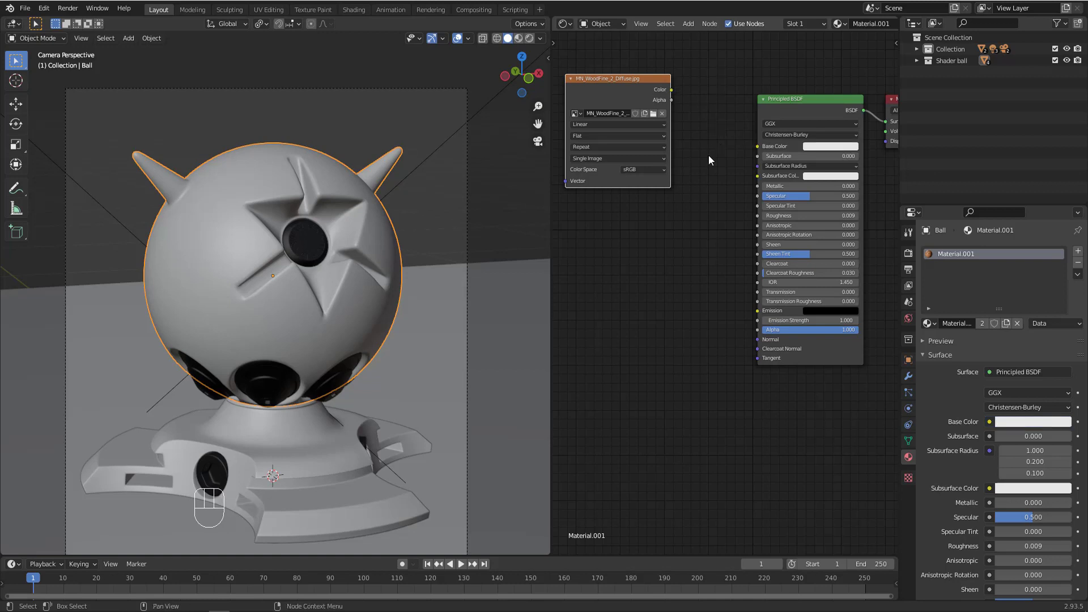
Step: Bring MN_Dirt_11.jpg from the Textures folder into the ball's material as the Roughness input, with its color space set to Non-Color
key(alt+Tab)
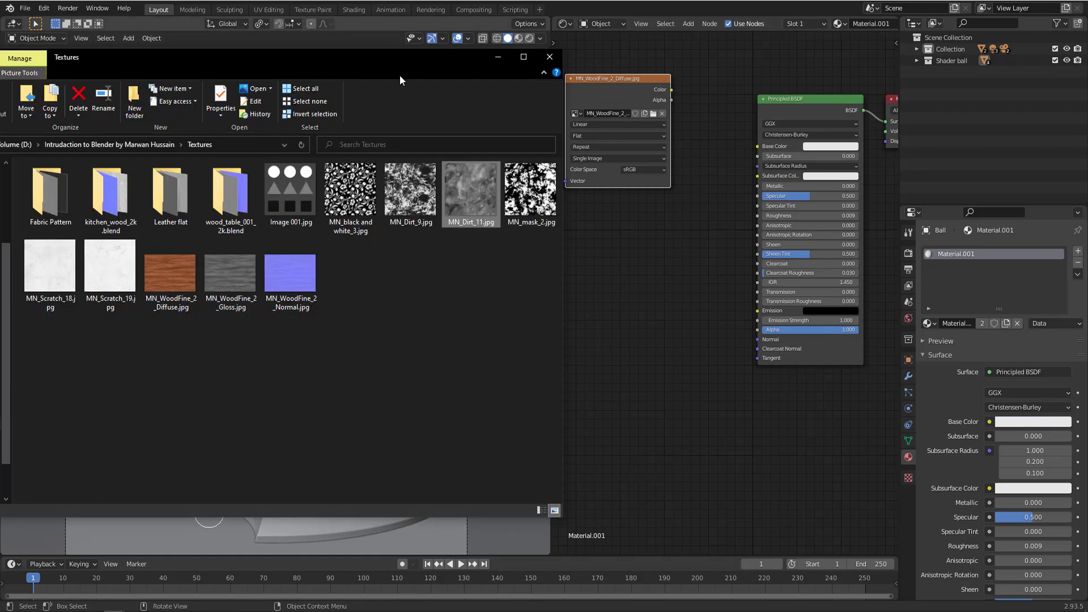
drag(471, 186, 758, 215)
scroll(684, 290, up, 2)
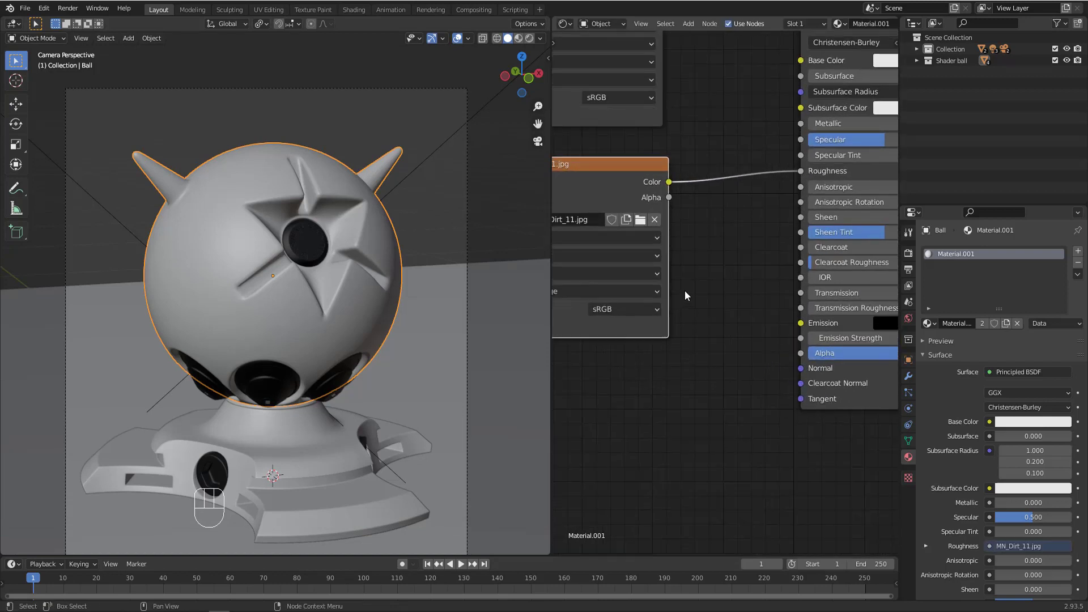
middle_drag(685, 290, 736, 215)
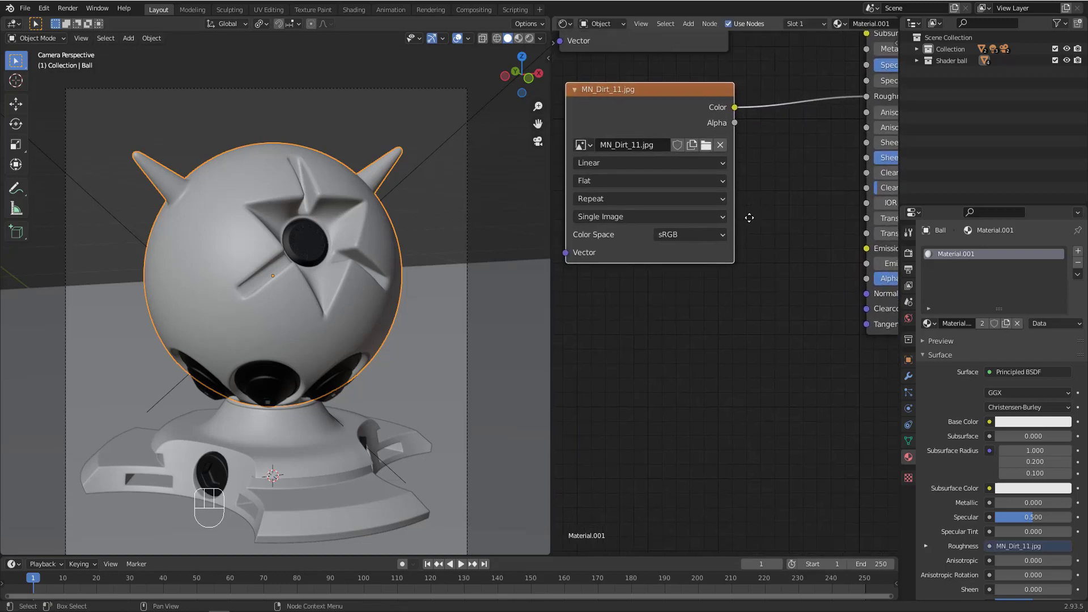
click(678, 234)
click(672, 297)
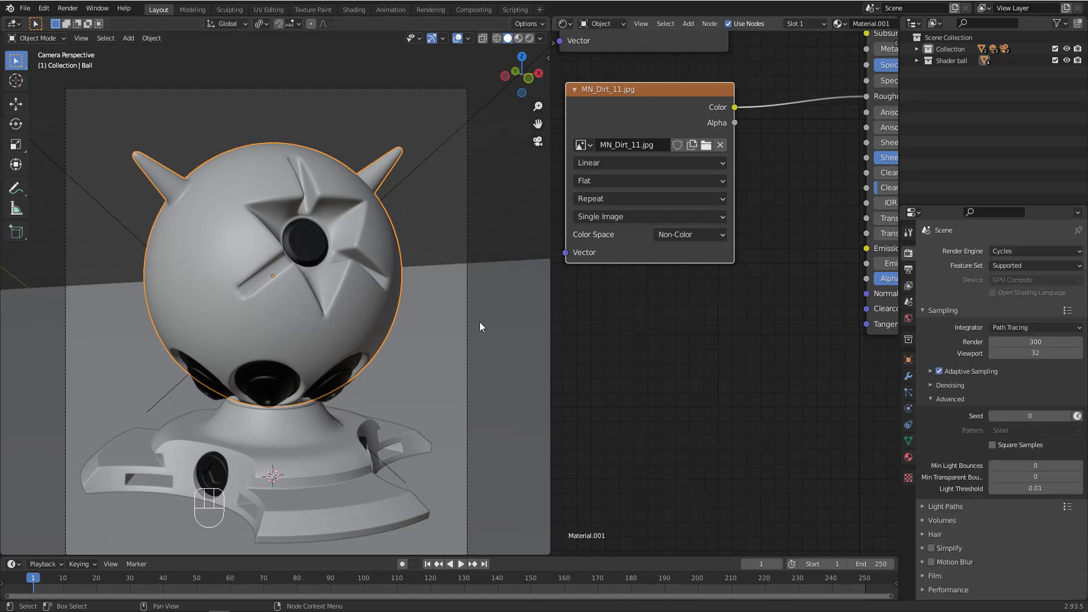
Step: Darken the Principled BSDF Base Color to near black, with a V value of 0.006
scroll(609, 314, down, 2)
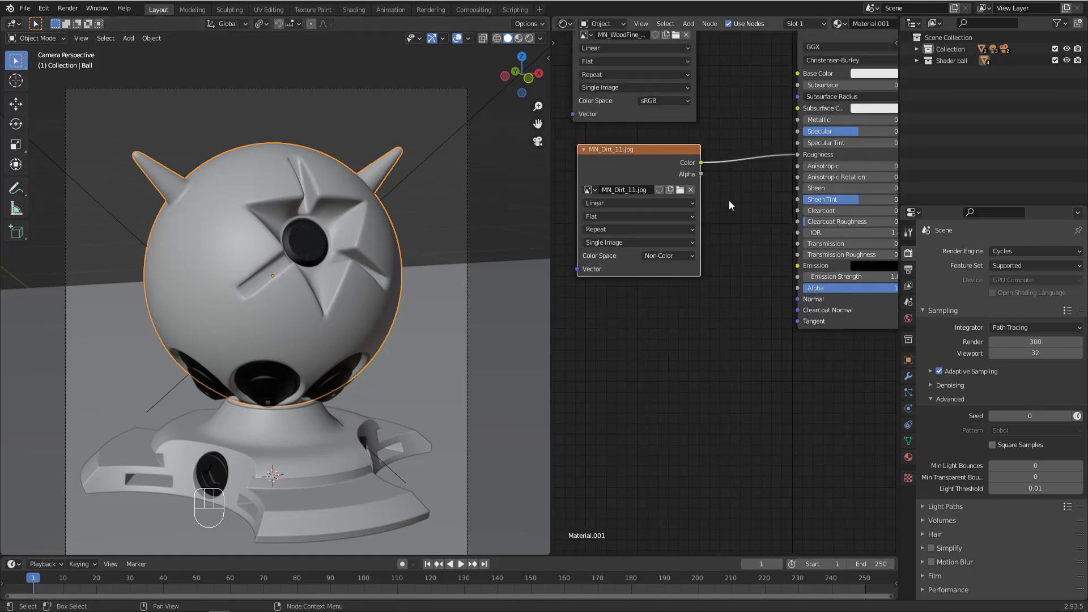
middle_drag(729, 200, 659, 297)
scroll(822, 224, up, 3)
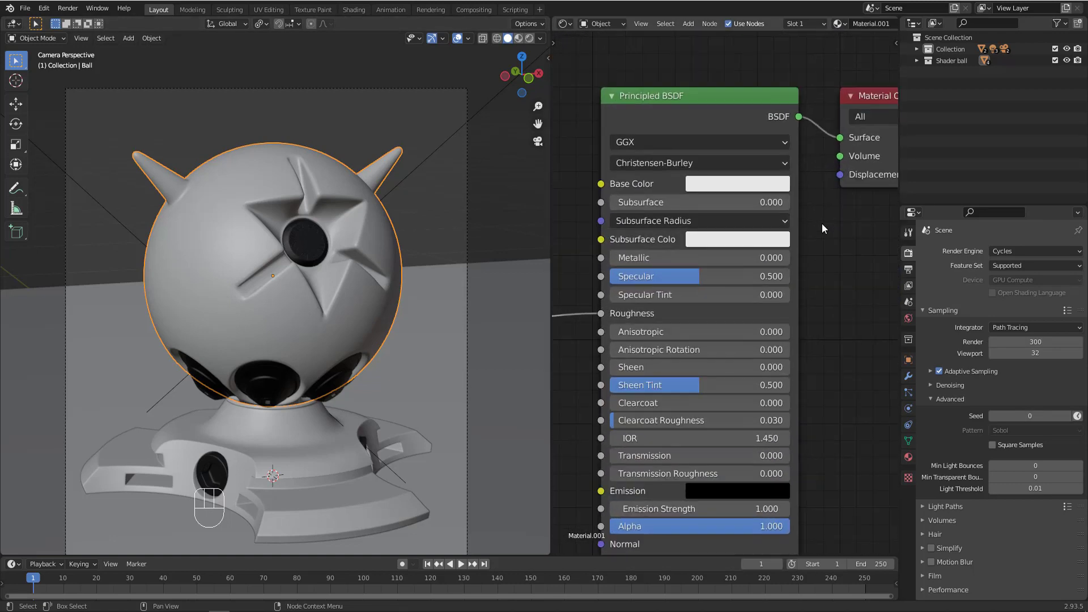
click(718, 185)
click(827, 315)
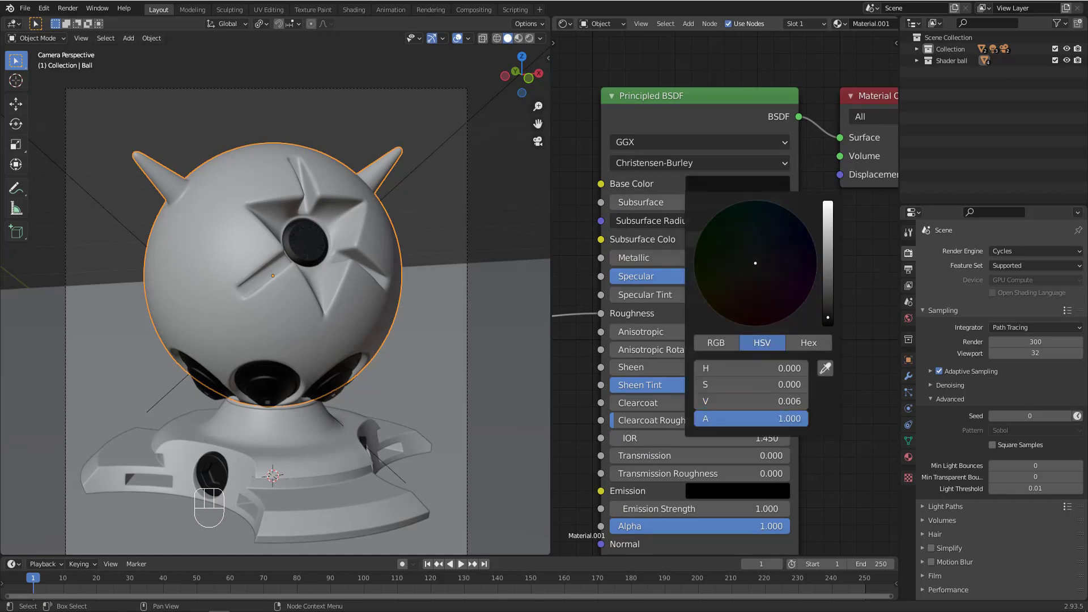
scroll(635, 226, down, 1)
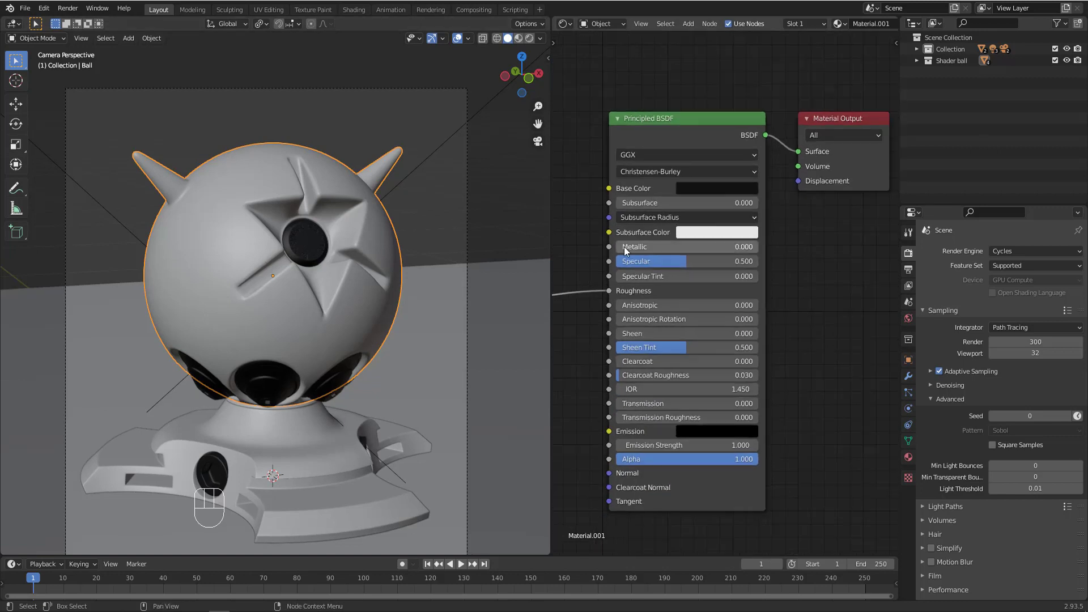
Step: Move the unlinked MN_WoodFine_2_Diffuse.jpg node up and away from the MN_Dirt_11.jpg node
scroll(624, 247, down, 1)
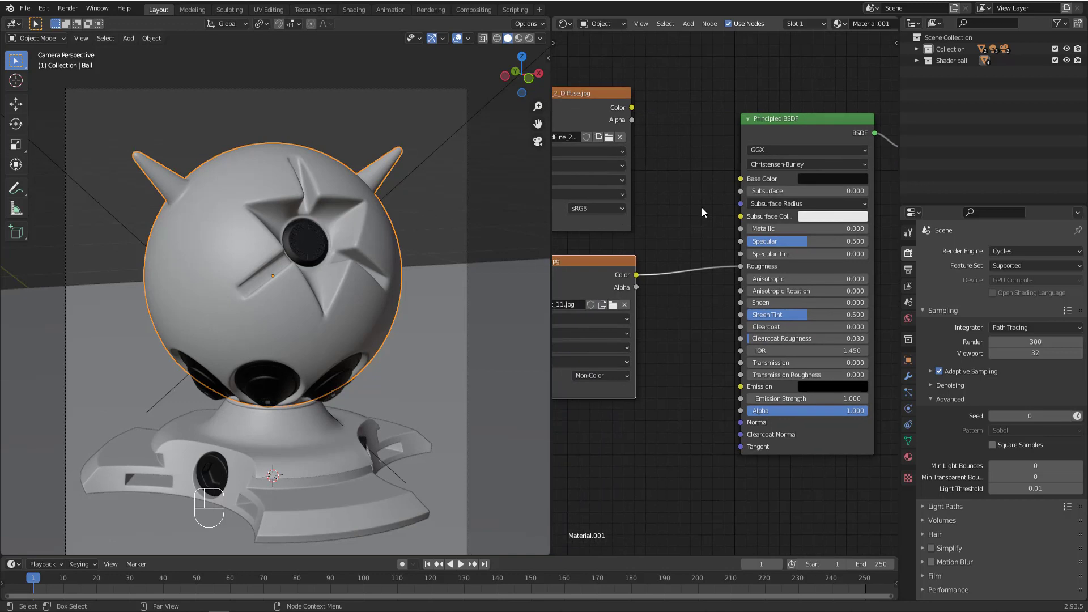
scroll(702, 206, down, 1)
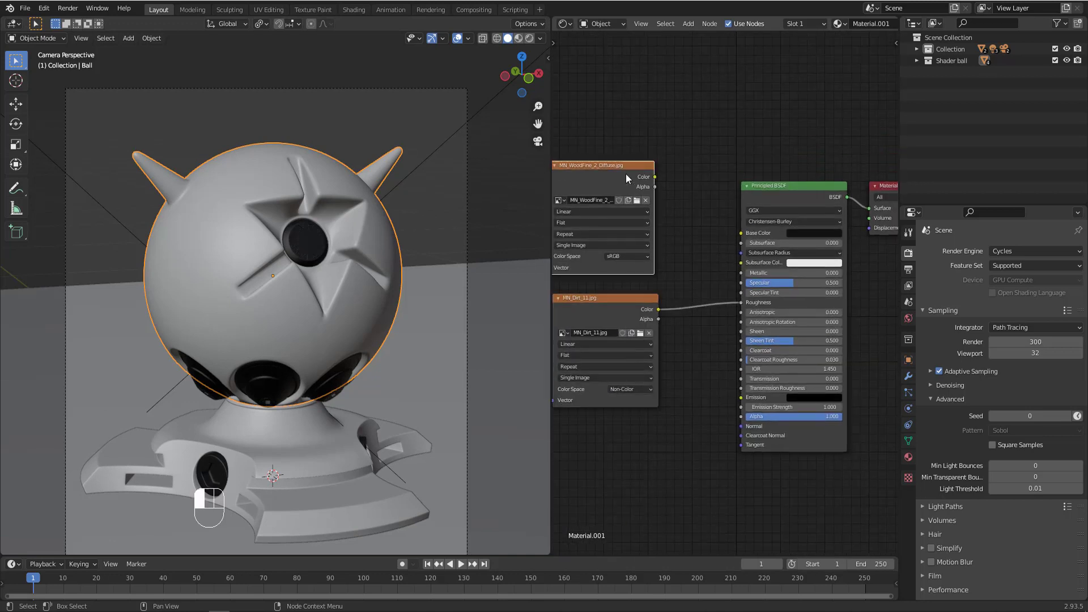
drag(626, 174, 566, 128)
middle_drag(655, 246, 654, 232)
Step: Preview the shader ball in Rendered viewport shading, and switch back to Solid to render the camera view
key(z)
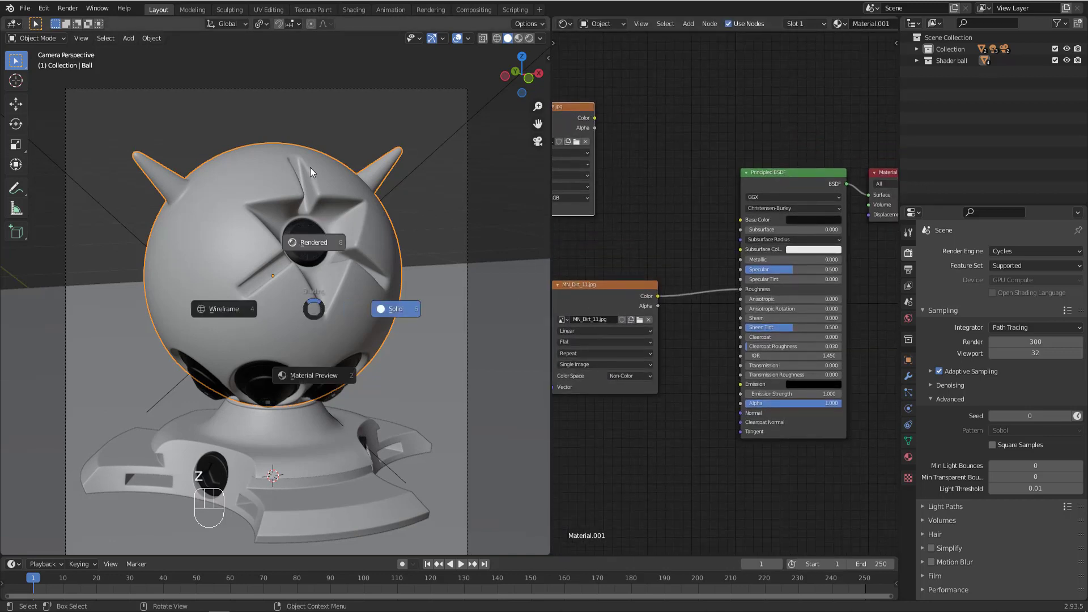
click(311, 168)
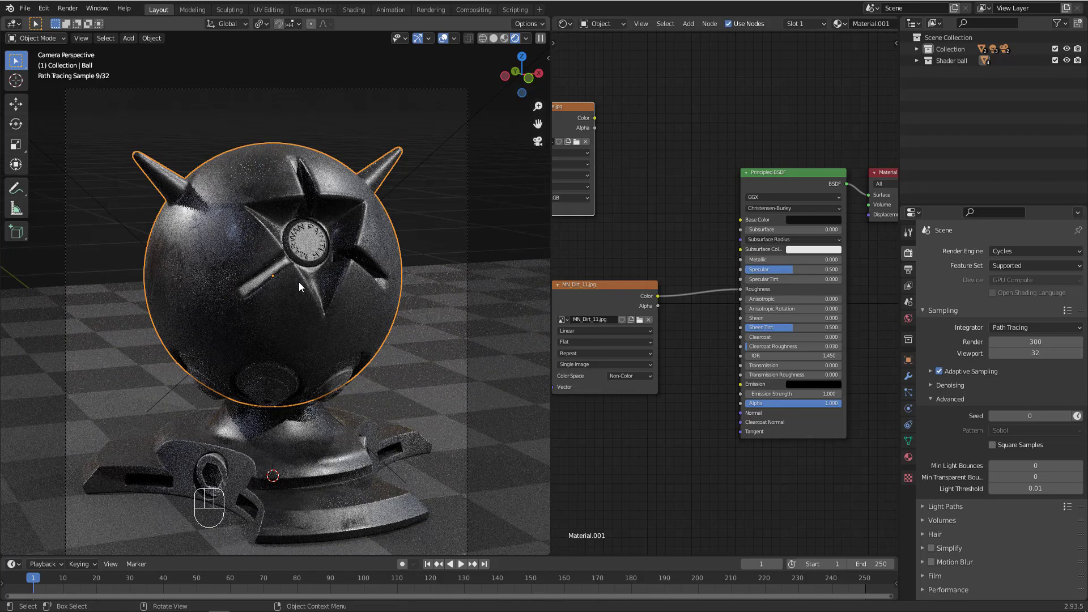
key(z)
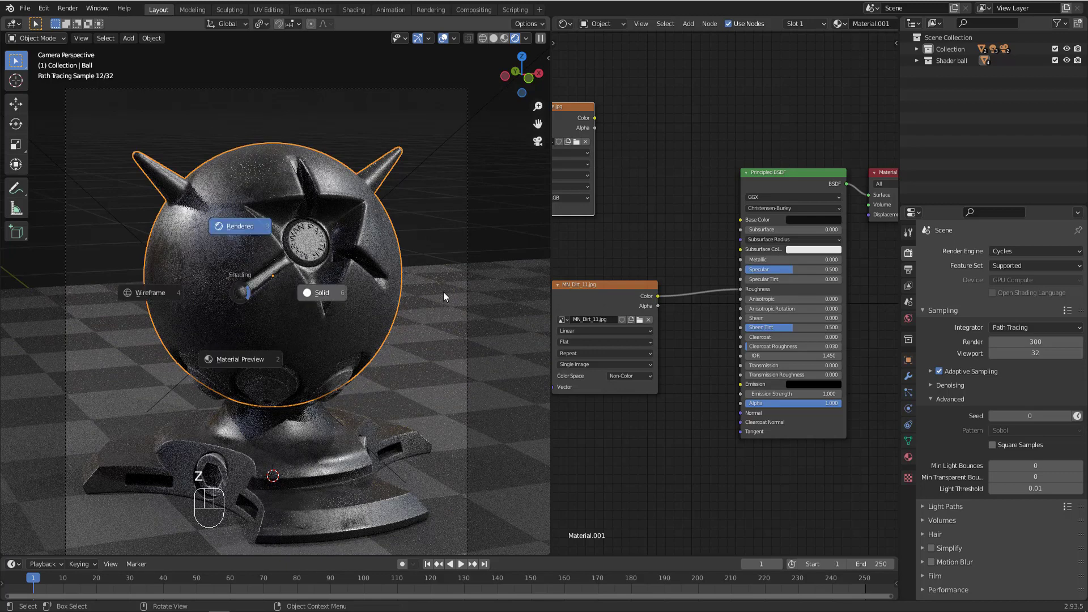
key(F12)
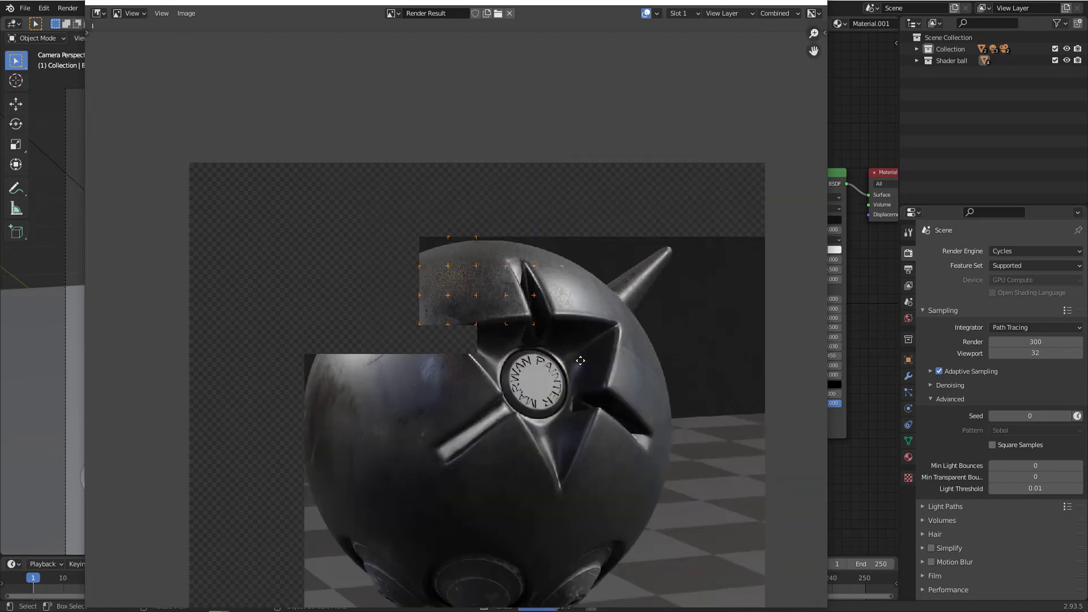
Step: Examine the rendered shader ball and its base up close for the roughness variation created by the dirt map
scroll(580, 361, up, 1)
middle_drag(580, 361, 590, 147)
middle_drag(387, 485, 442, 292)
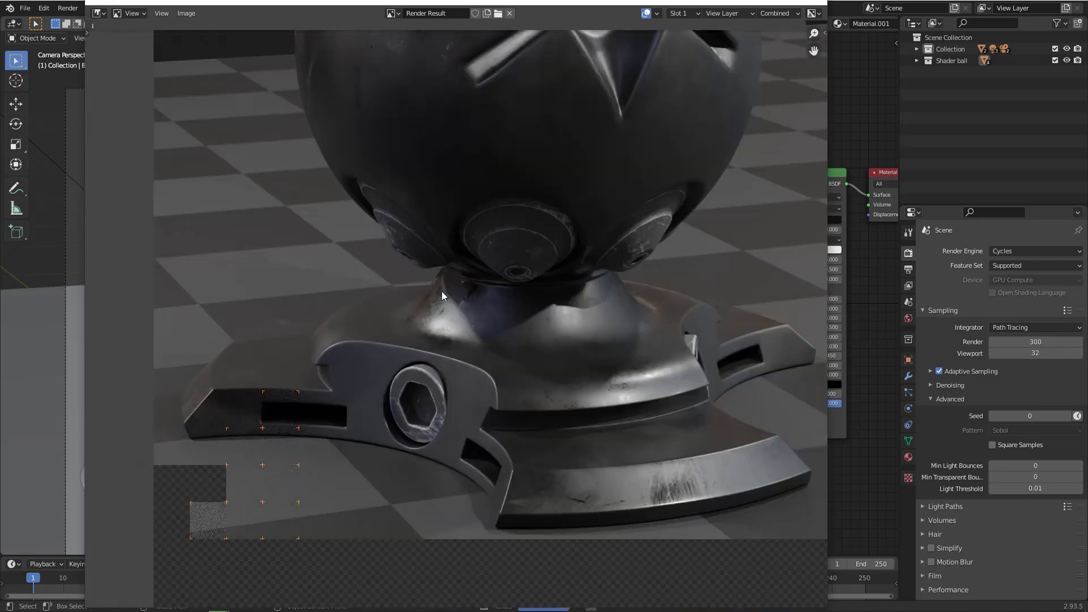
scroll(442, 294, down, 1)
middle_drag(522, 348, 459, 343)
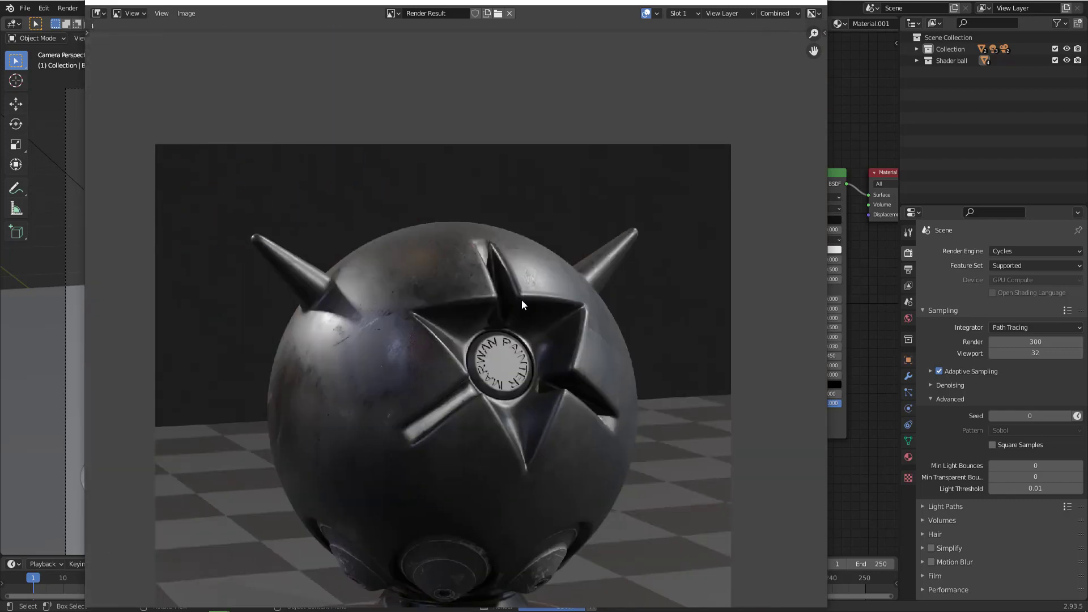
scroll(522, 299, up, 1)
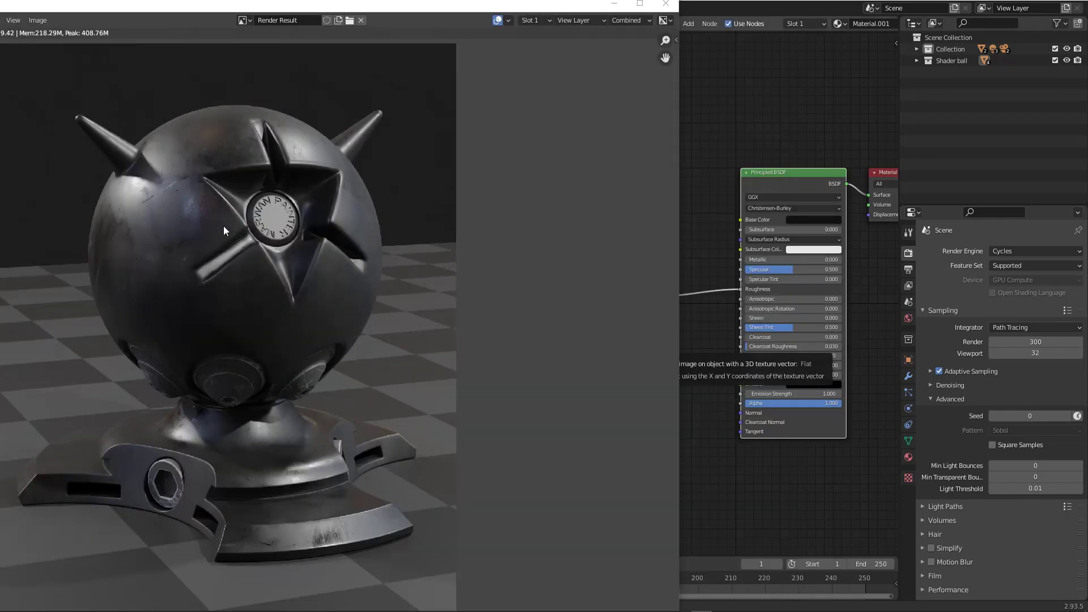
scroll(182, 199, up, 3)
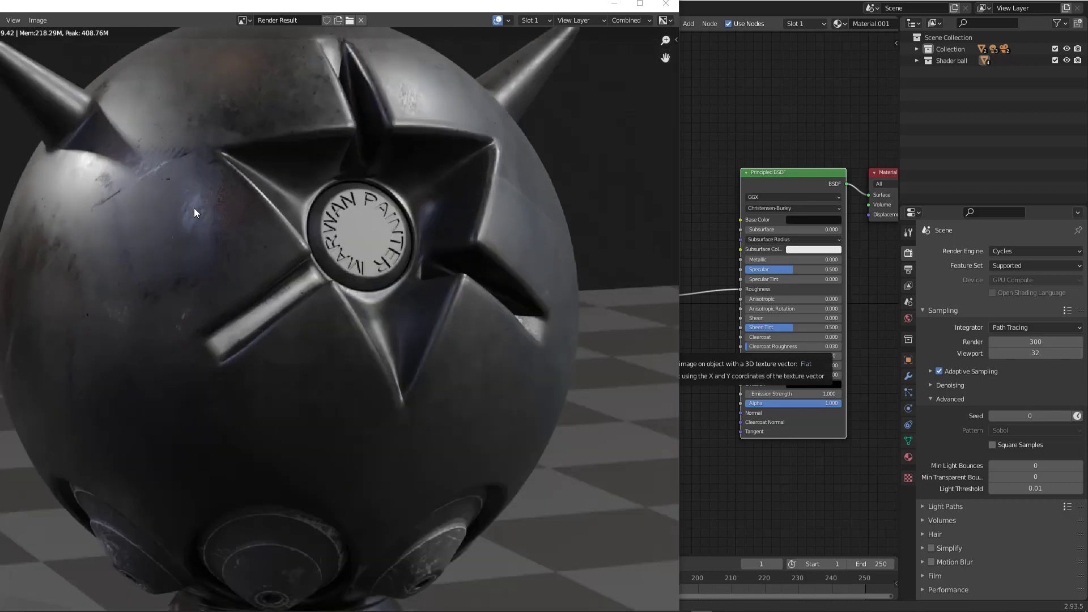
middle_drag(197, 213, 260, 266)
scroll(229, 205, down, 3)
middle_drag(292, 392, 274, 324)
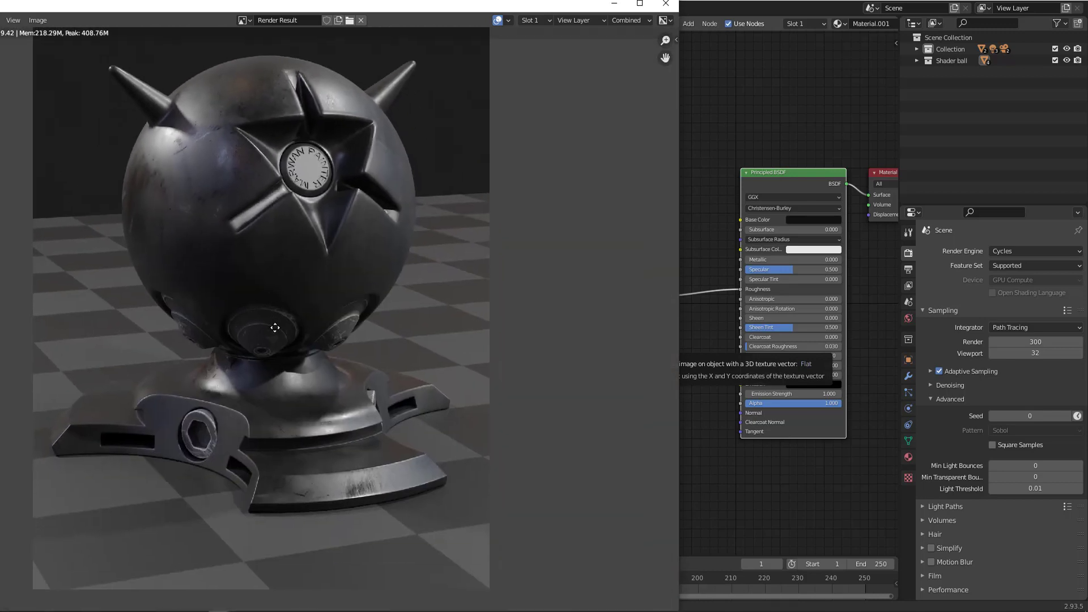
scroll(281, 284, up, 1)
scroll(281, 284, up, 1)
middle_drag(273, 247, 265, 335)
scroll(265, 335, down, 1)
middle_drag(210, 177, 219, 236)
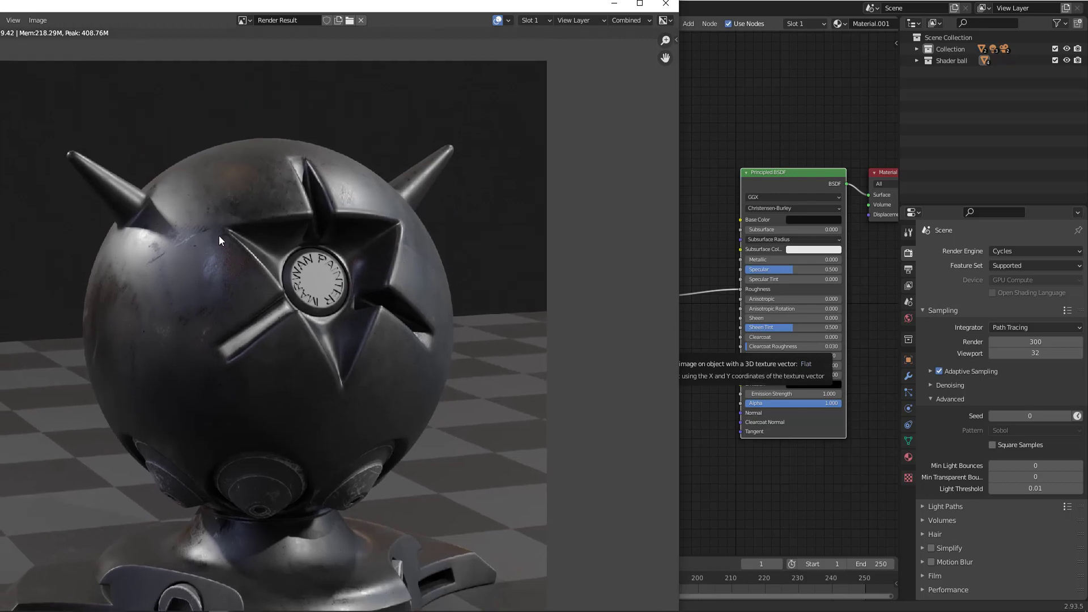
scroll(219, 235, up, 1)
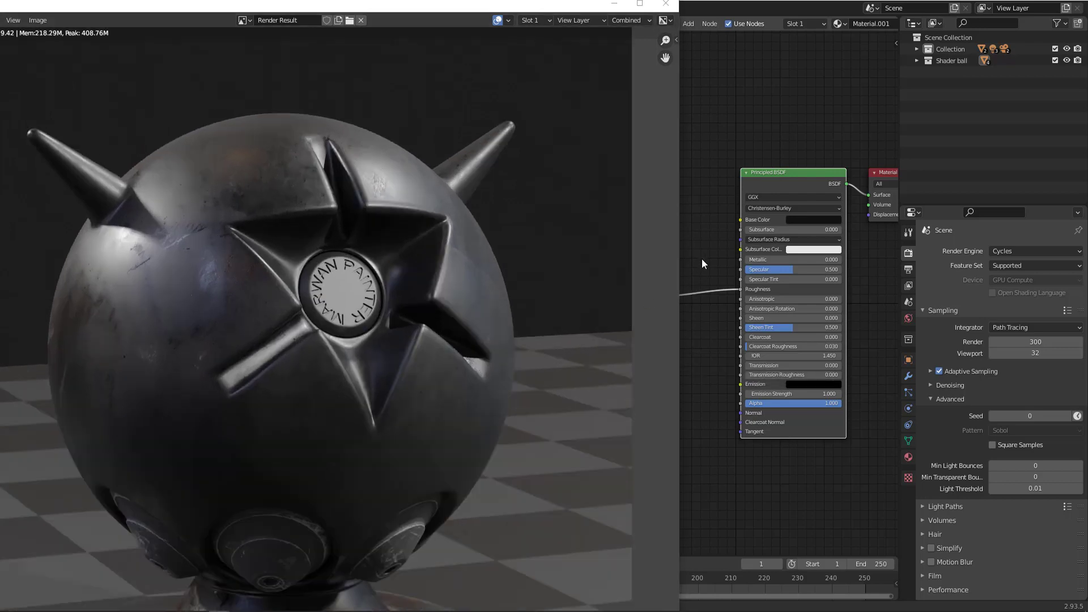
Step: Move the MN_Dirt_11.jpg node slightly down so its Color output lines up with the Roughness input
middle_drag(717, 248, 771, 255)
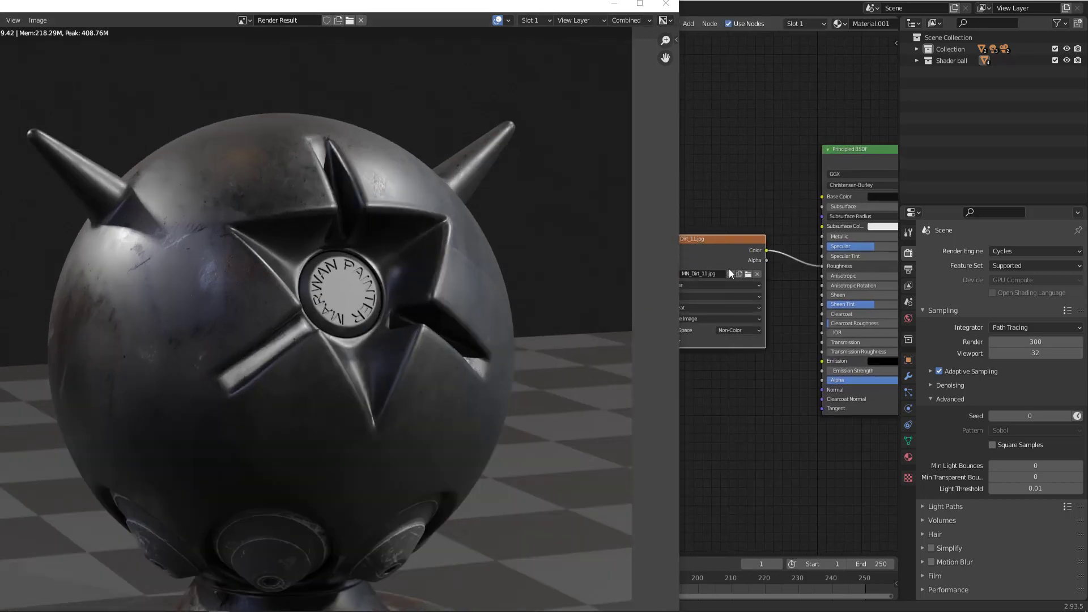
drag(735, 262, 736, 279)
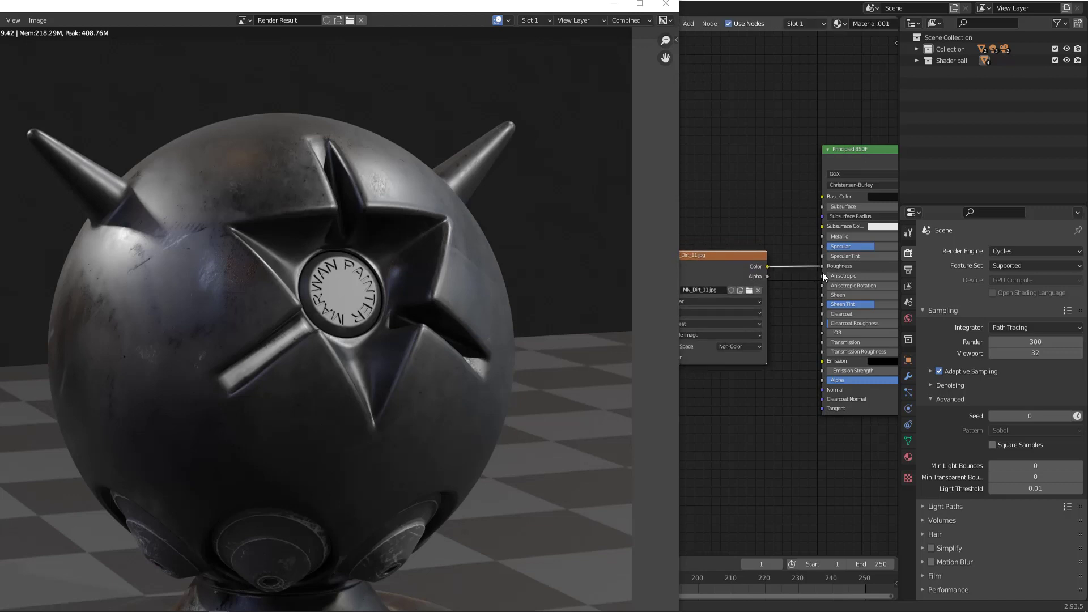
mouse_move(760, 231)
middle_down()
mouse_move(726, 225)
mouse_move(754, 226)
middle_up()
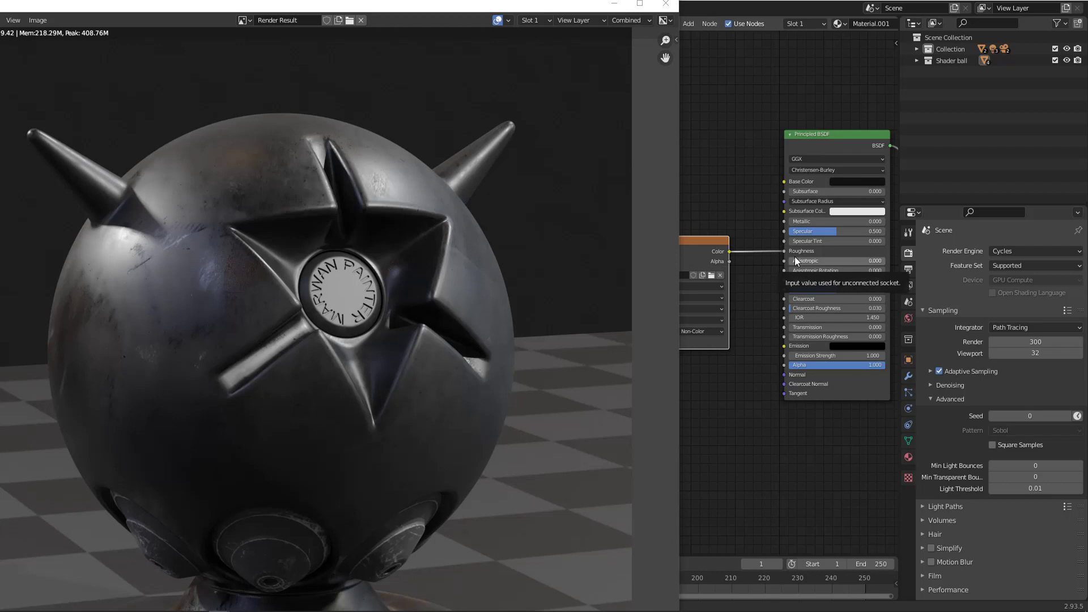
middle_drag(738, 192, 786, 173)
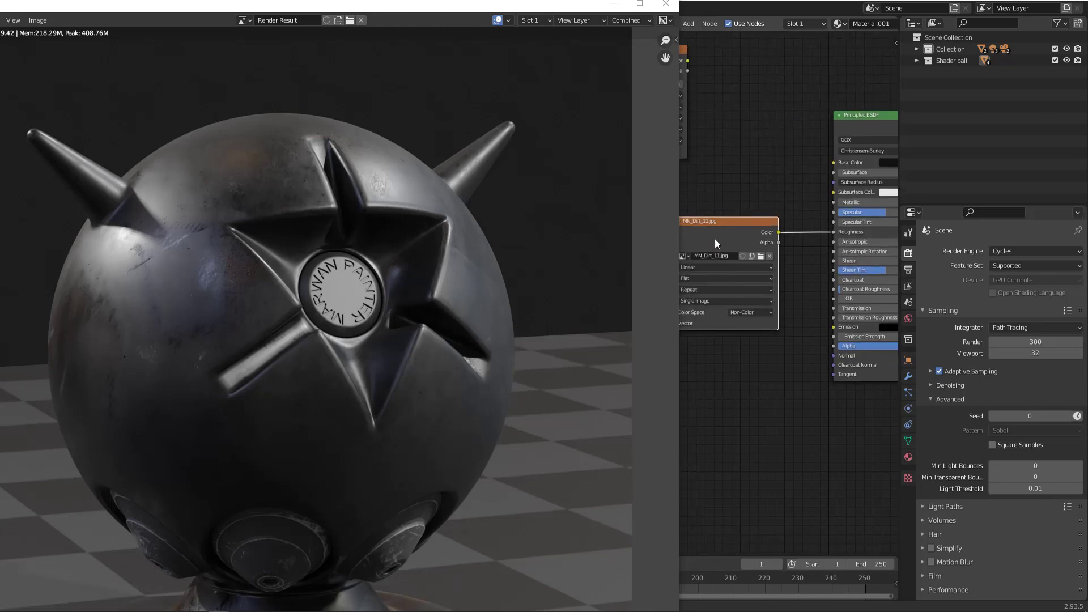
Step: Move the MN_Dirt_11.jpg node slightly closer to the Principled BSDF node, keeping its Color output linked to Roughness
drag(714, 241, 728, 236)
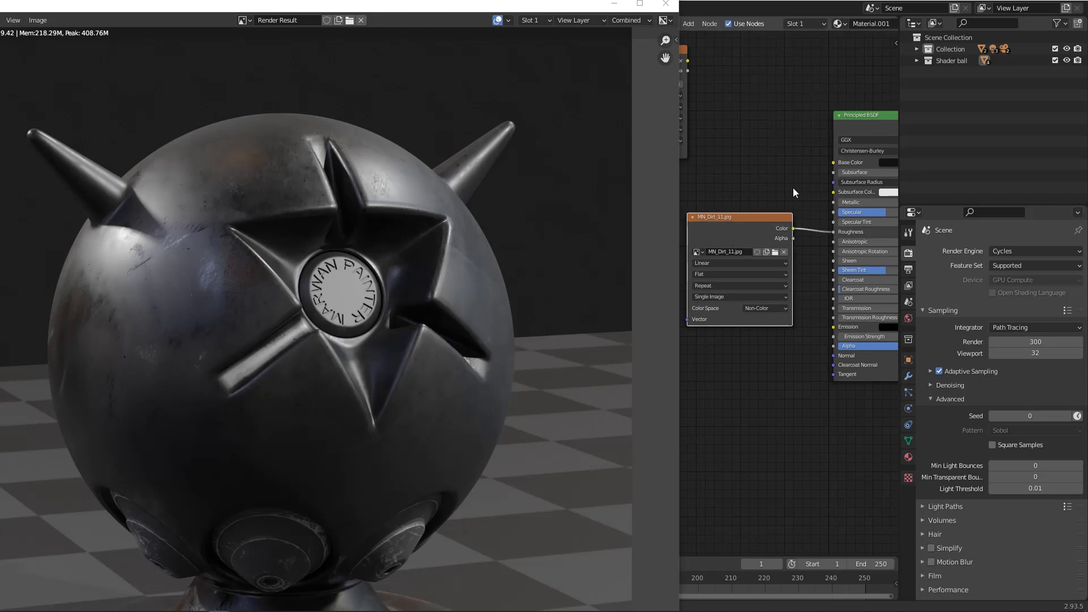
middle_drag(836, 229, 772, 229)
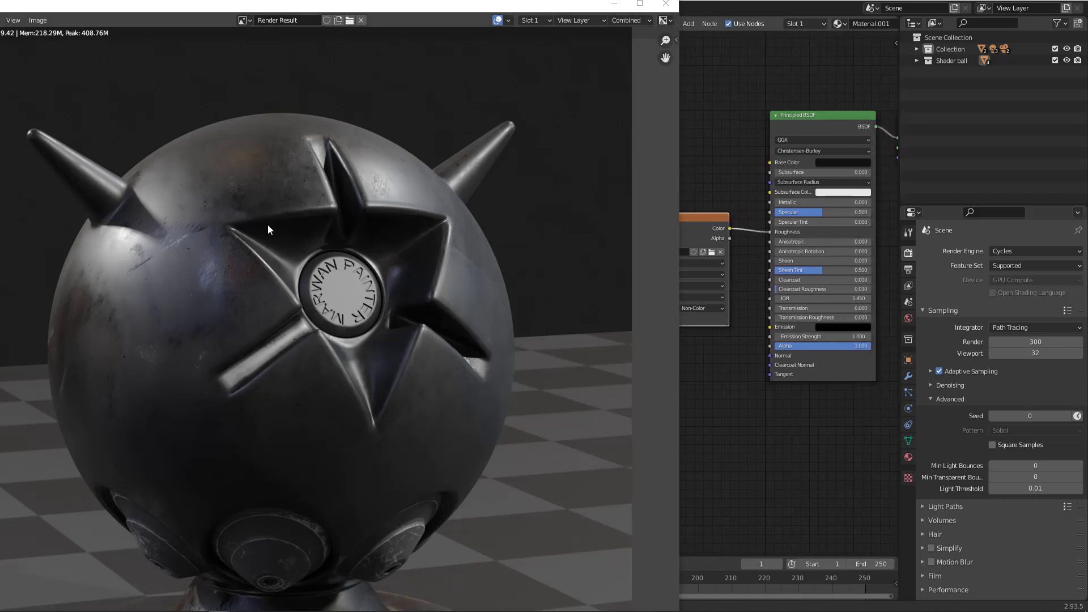
Step: Inspect the rendered surface beside the star-shaped recess, the base and the whole shader ball for dirt-map reflections, and review the Roughness link
scroll(274, 225, up, 4)
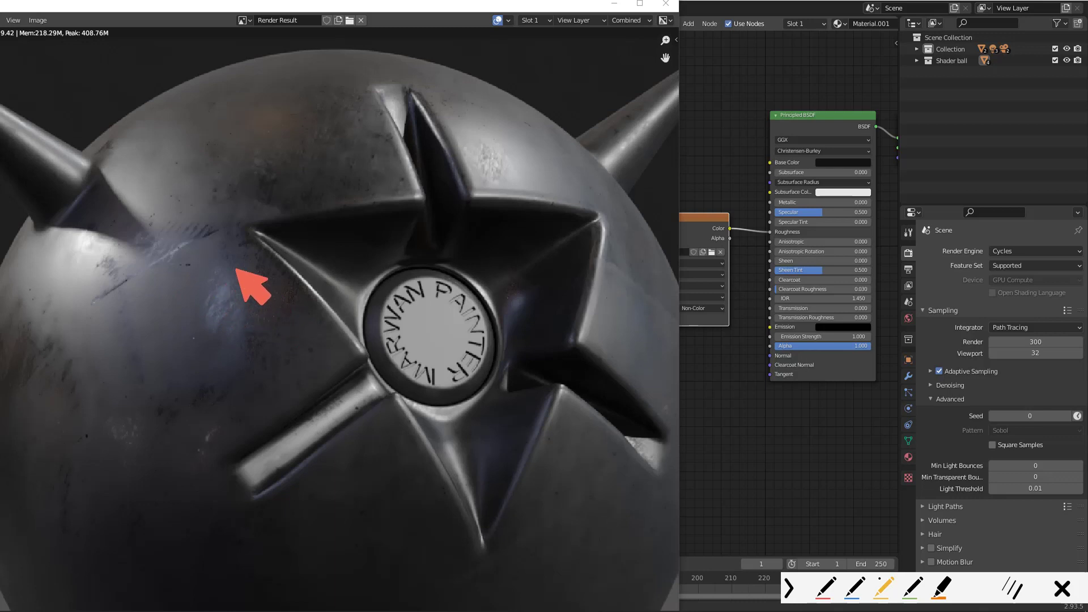
mouse_move(237, 257)
mouse_down()
mouse_move(223, 259)
mouse_move(212, 308)
mouse_move(306, 304)
mouse_move(232, 256)
mouse_up()
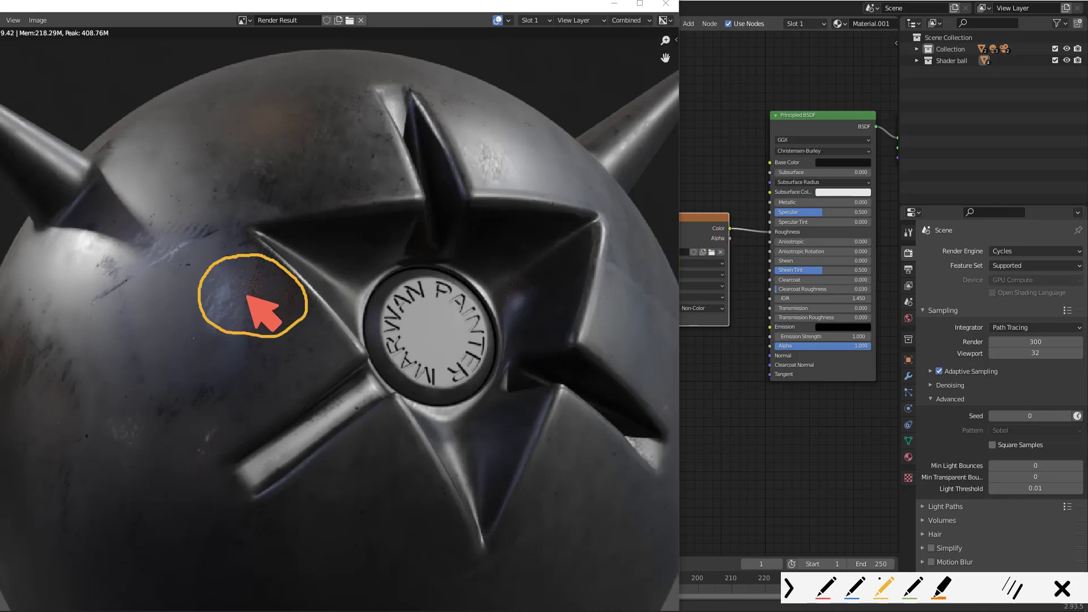
drag(201, 254, 170, 292)
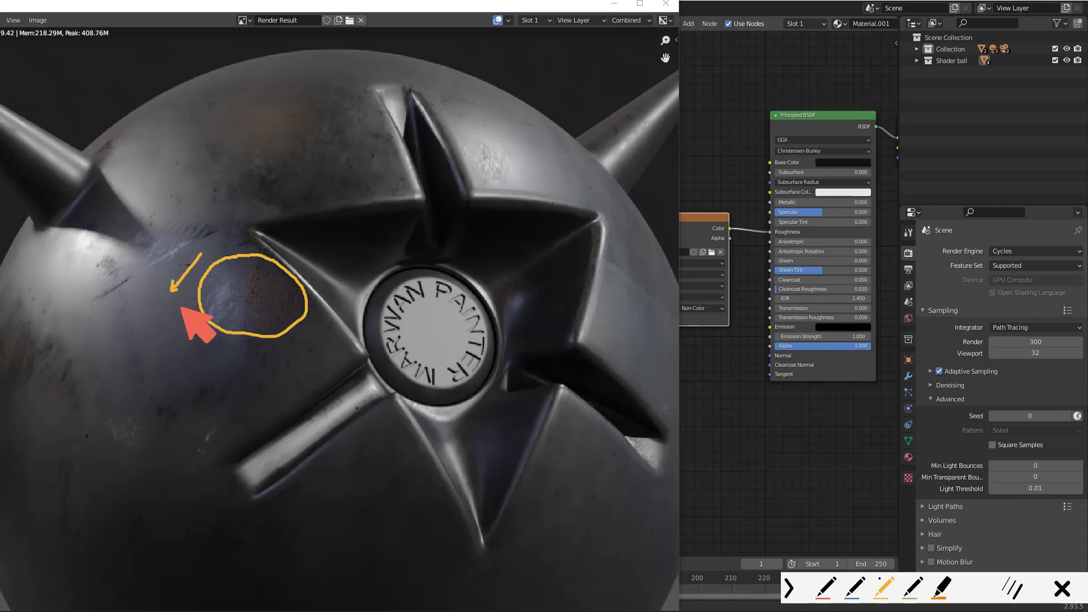
key(Escape)
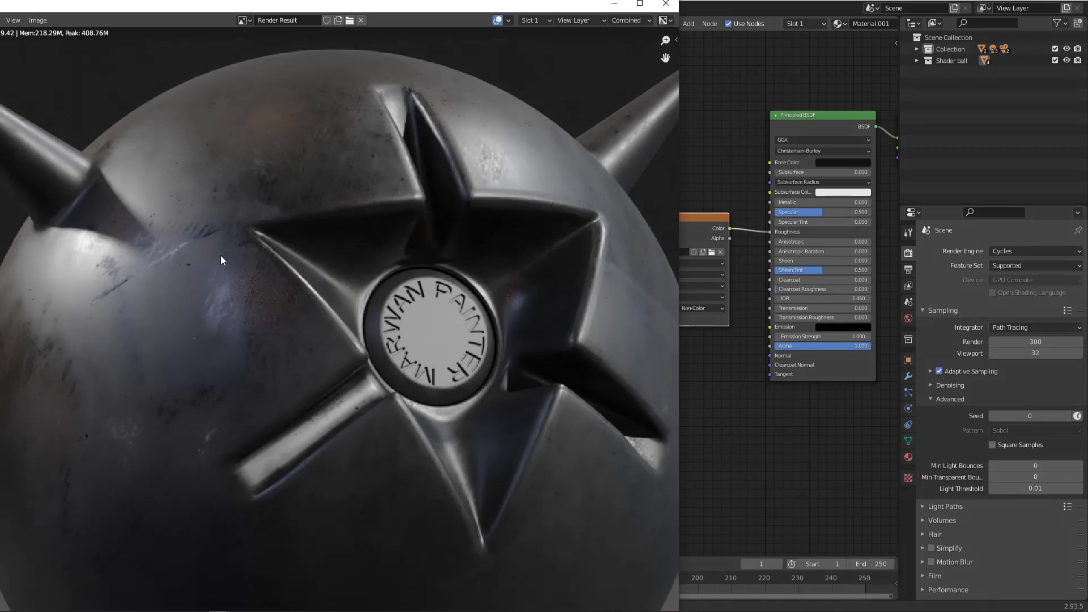
scroll(221, 255, down, 3)
middle_drag(240, 340, 231, 211)
middle_drag(276, 385, 260, 331)
scroll(294, 392, up, 1)
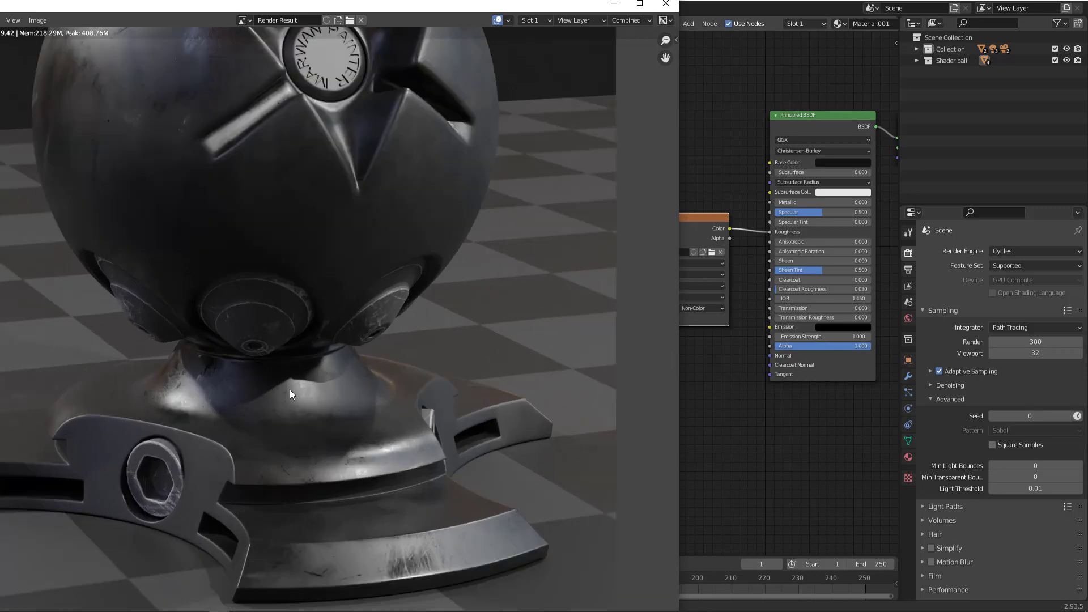
middle_drag(270, 290, 292, 442)
scroll(232, 196, down, 1)
middle_drag(245, 204, 203, 230)
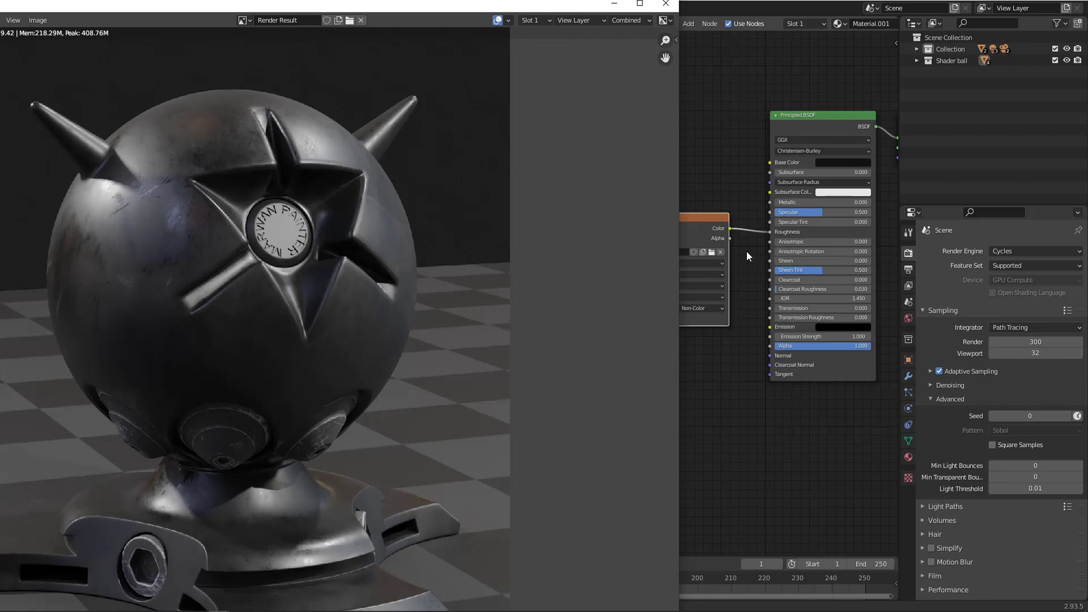
middle_drag(697, 195, 730, 185)
scroll(719, 191, down, 4)
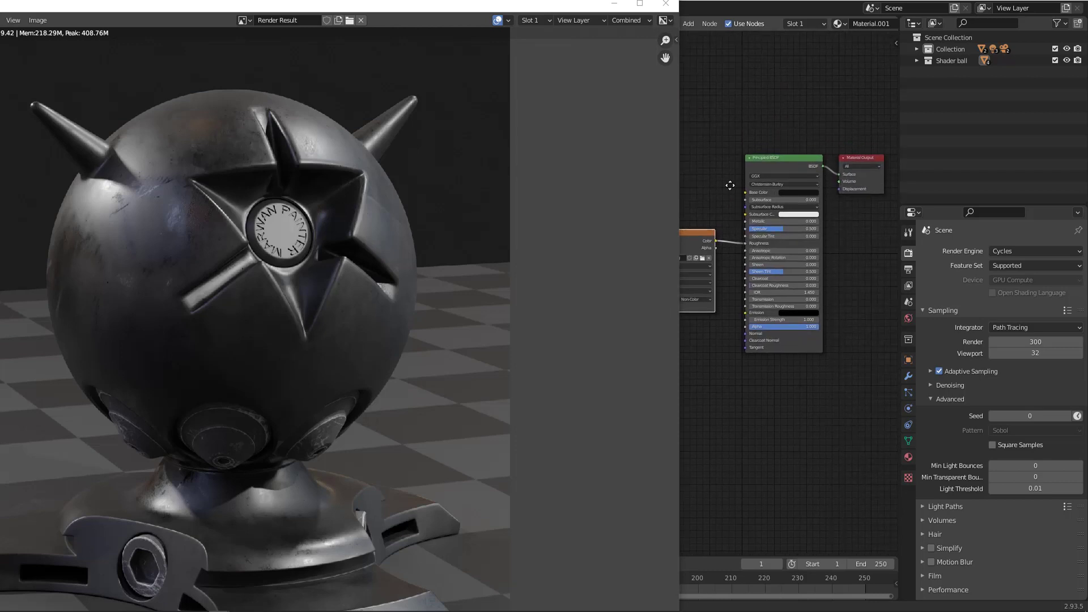